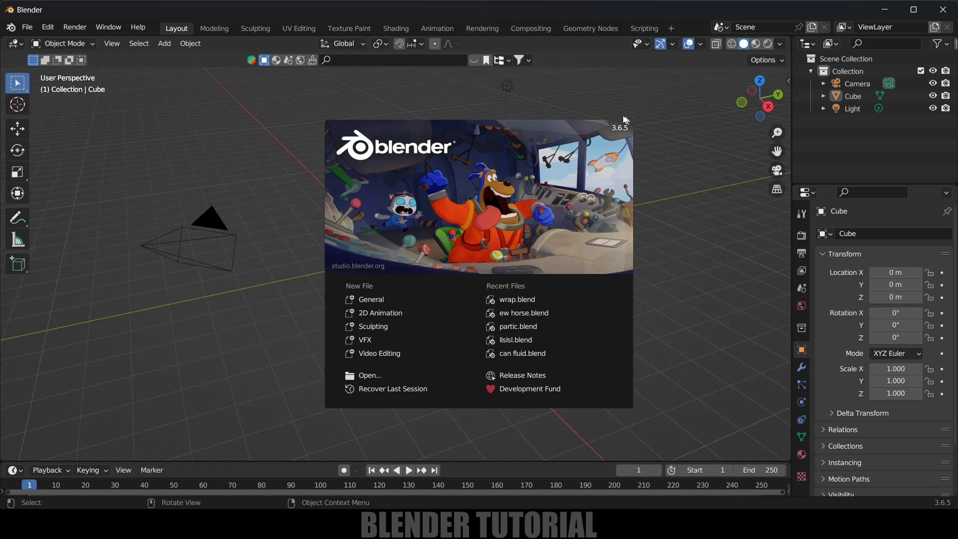
- Close the Blender splash screen to reveal the default cube, camera and light scene
{"action": "left_click", "coordinate": [671, 196]}
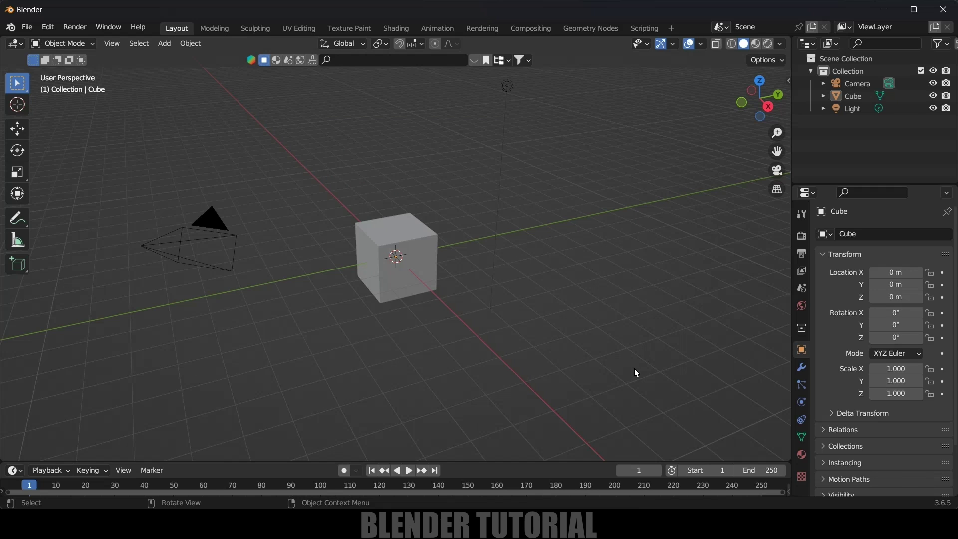
- Delete the default camera, cube and light, and add a UV sphere
{"action": "key", "text": "a"}
{"action": "key", "text": "Delete"}
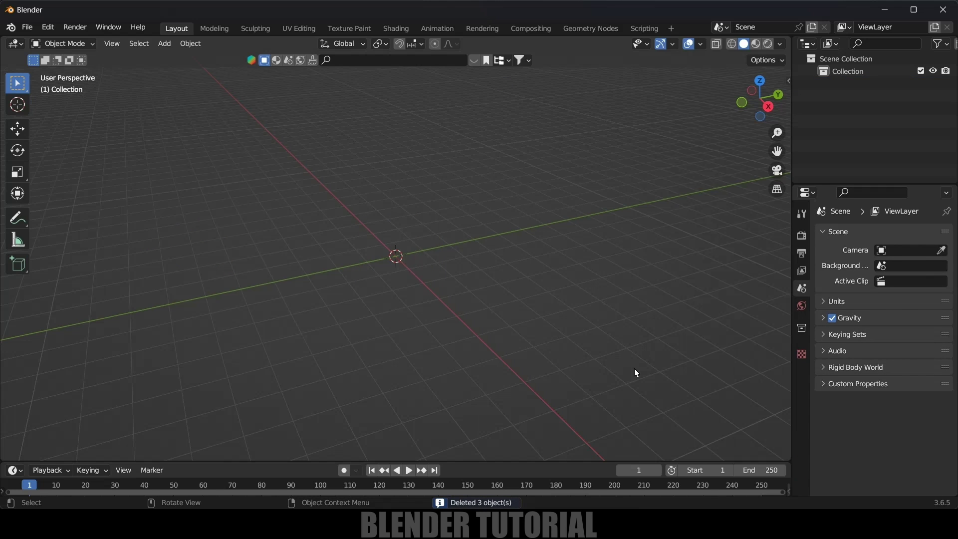
{"action": "left_click", "coordinate": [165, 44]}
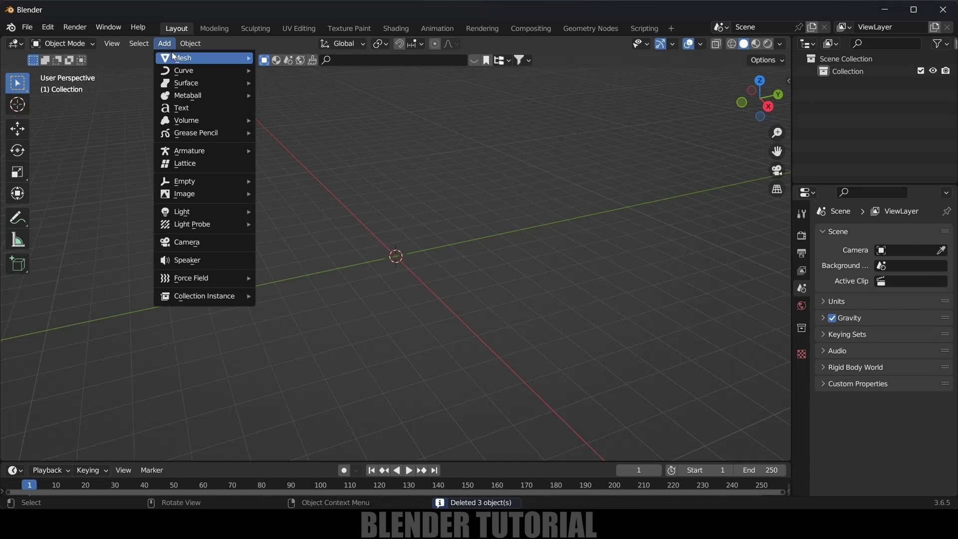
{"action": "mouse_move", "coordinate": [205, 58]}
{"action": "left_click", "coordinate": [291, 95]}
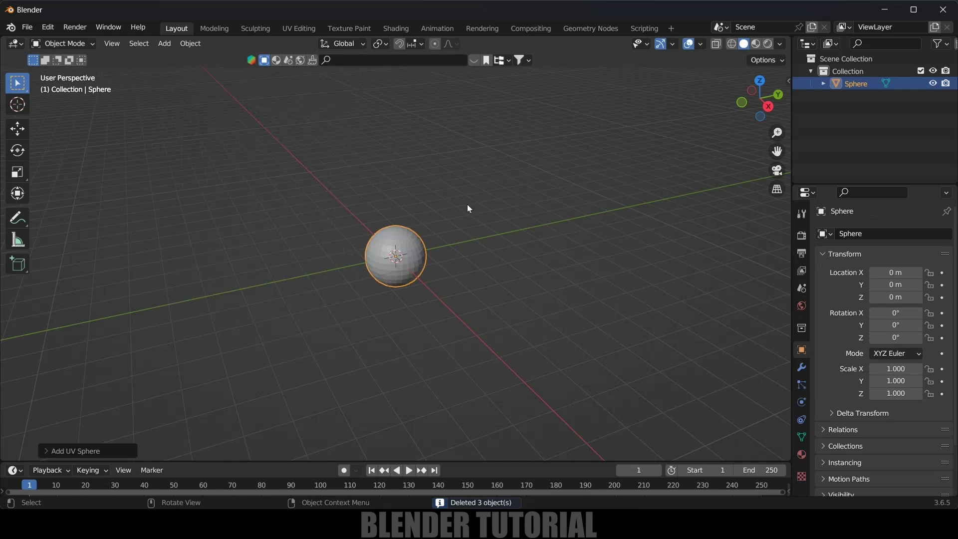
- Lift the UV sphere along Z to about 11.135 m with the Move gizmo
{"action": "left_click", "coordinate": [18, 129]}
{"action": "left_click_drag", "start_coordinate": [402, 188], "coordinate": [404, 40]}
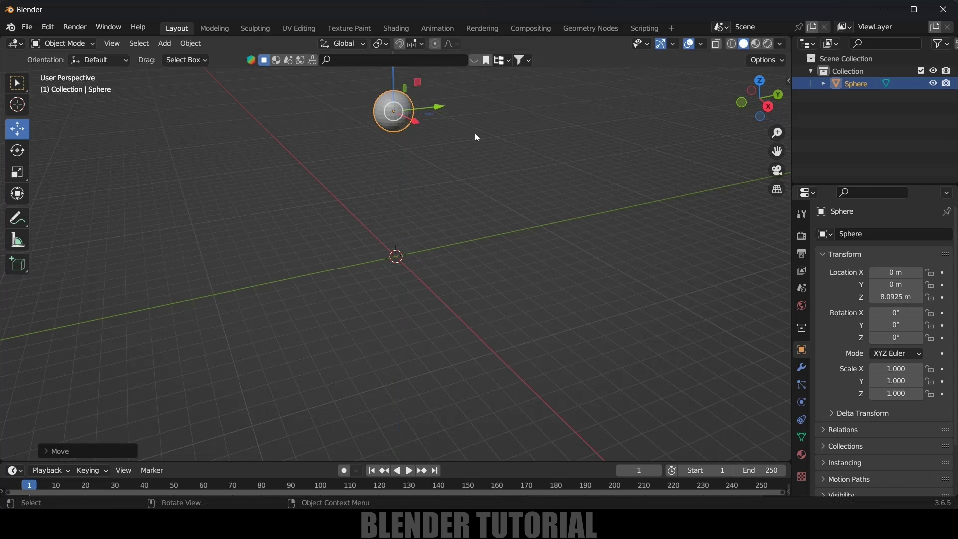
{"action": "middle_click_drag", "start_coordinate": [475, 135], "coordinate": [407, 158]}
{"action": "left_click_drag", "start_coordinate": [406, 158], "coordinate": [399, 163]}
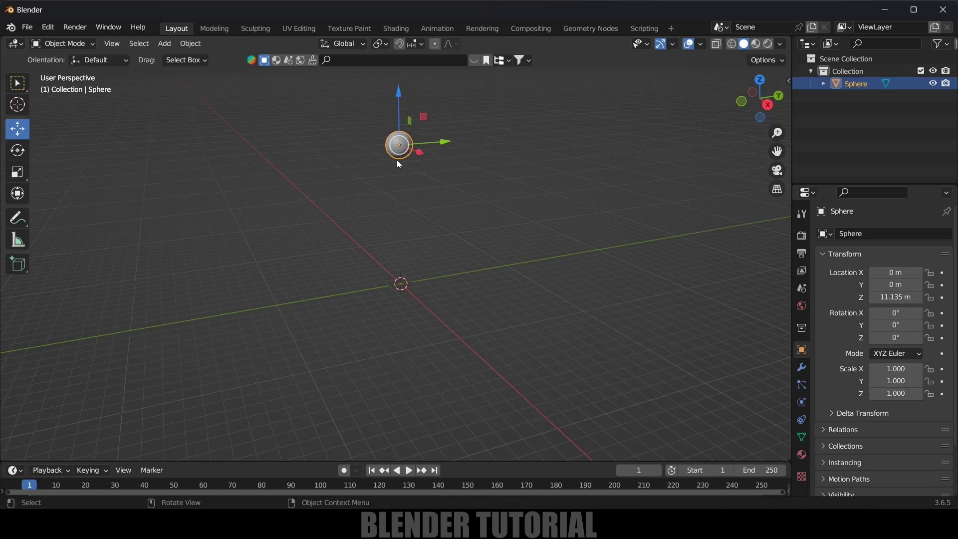
- Apply Quick Liquid to the sphere, creating a Liquid Domain around it
{"action": "left_click", "coordinate": [191, 44]}
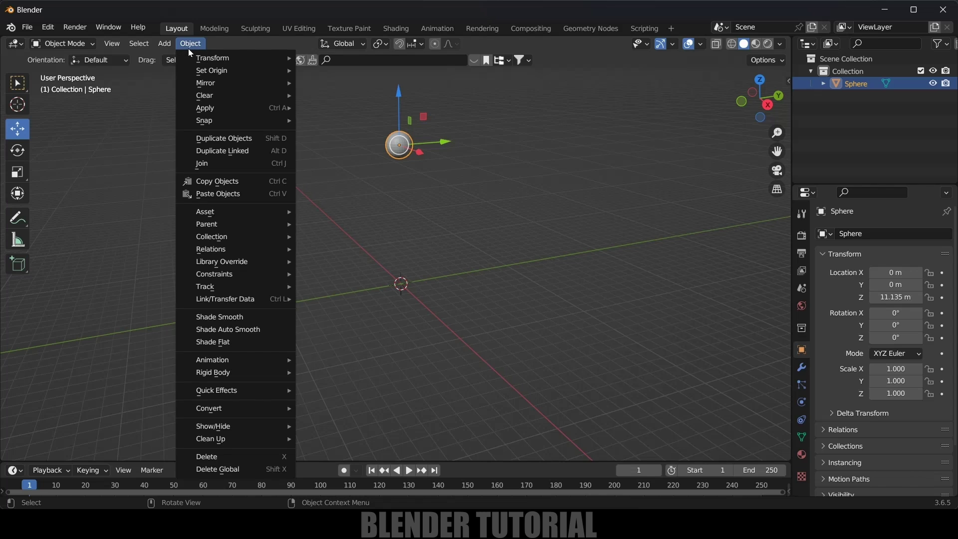
{"action": "mouse_move", "coordinate": [250, 392]}
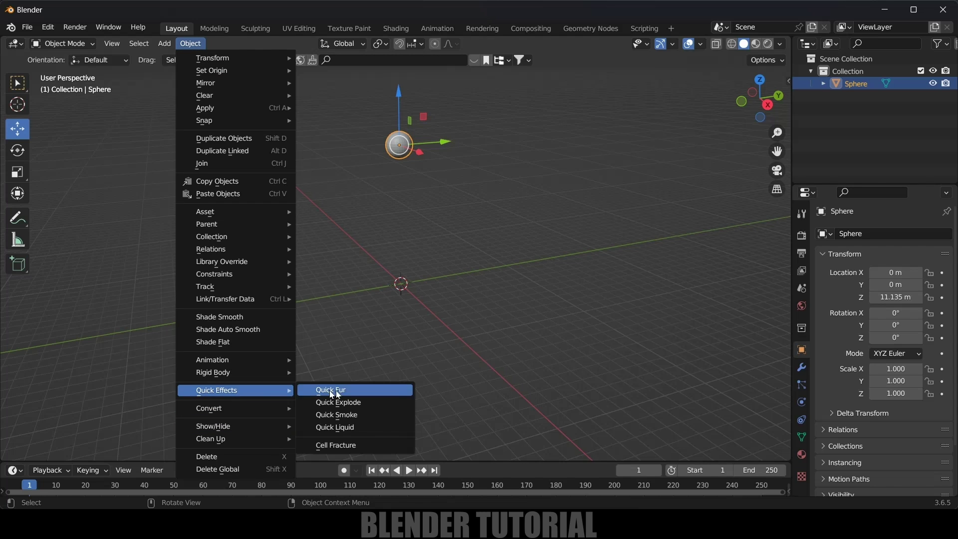
{"action": "left_click", "coordinate": [330, 430]}
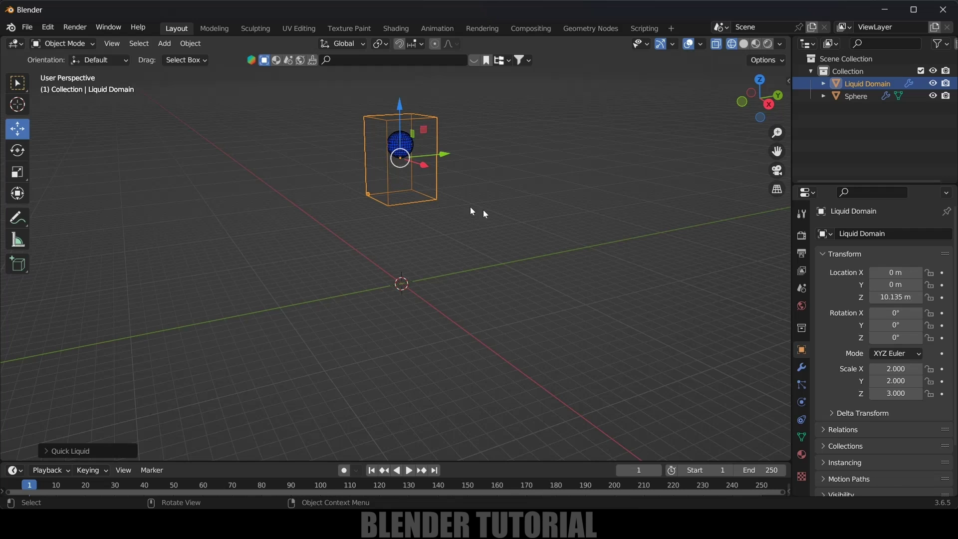
- Scale the Liquid Domain box up to 6.347
{"action": "left_click", "coordinate": [448, 219]}
{"action": "left_click", "coordinate": [439, 187]}
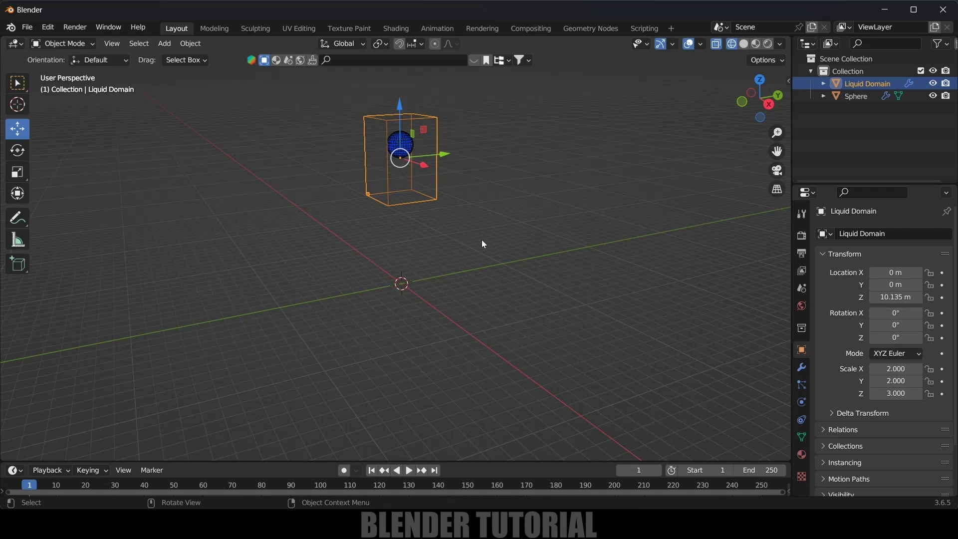
{"action": "key", "text": "s"}
{"action": "left_click", "coordinate": [747, 279]}
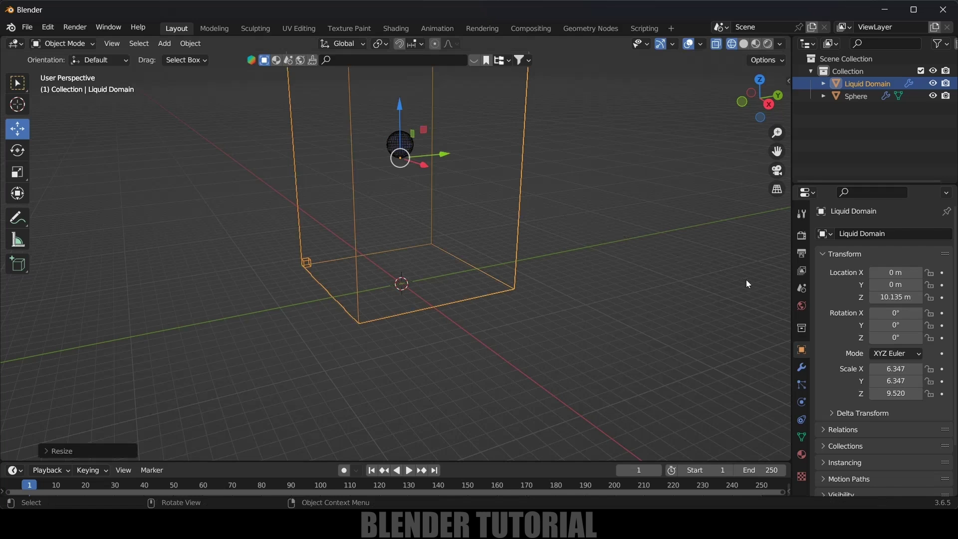
{"action": "key", "text": "KP_1"}
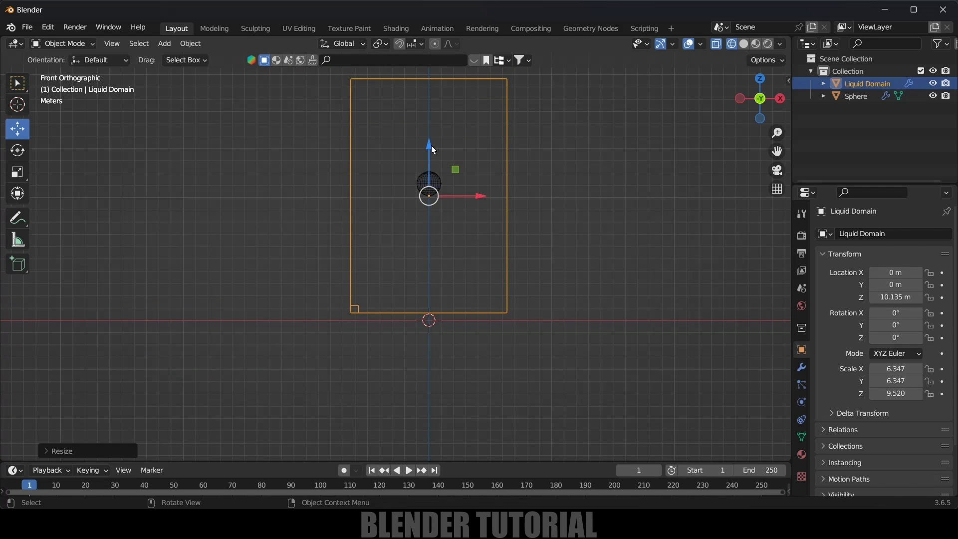
- Lower the domain to about Z 9.6476 m and raise the sphere toward its top
{"action": "left_click_drag", "start_coordinate": [432, 148], "coordinate": [435, 78]}
{"action": "left_click", "coordinate": [430, 183]}
{"action": "middle_click_drag", "start_coordinate": [436, 80], "coordinate": [515, 235]}
{"action": "left_click", "coordinate": [515, 235]}
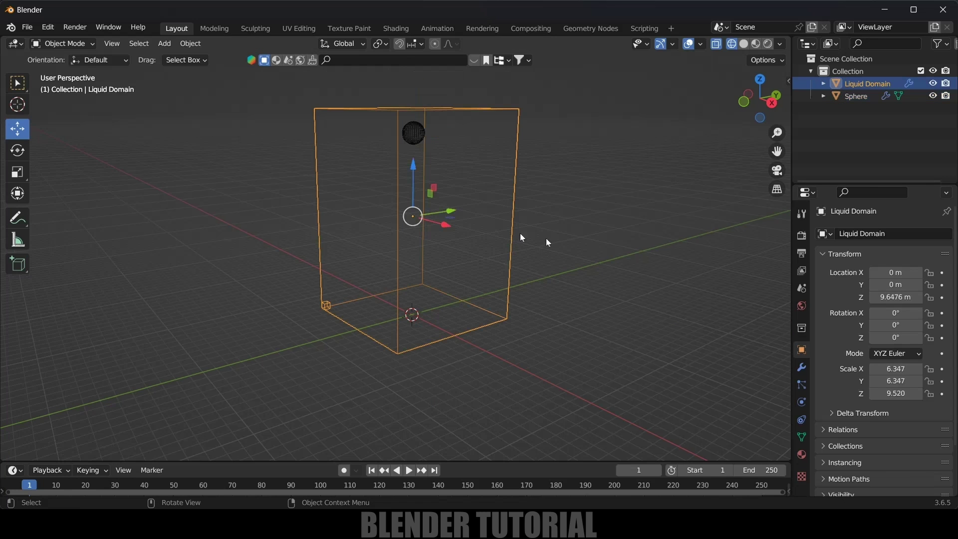
{"action": "left_click", "coordinate": [802, 402]}
- Set the liquid domain resolution to 64
{"action": "scroll", "coordinate": [822, 395], "scroll_direction": "down", "scroll_amount": 4}
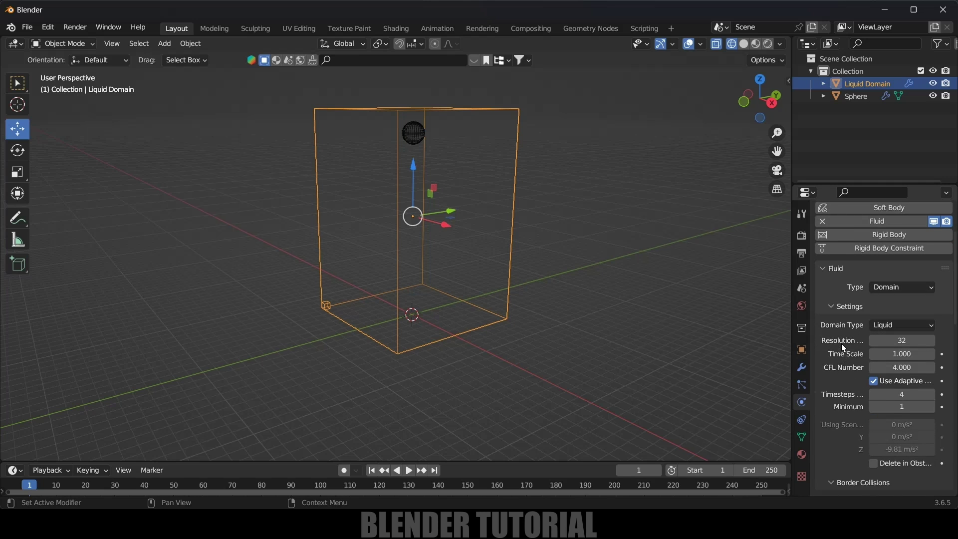
{"action": "left_click", "coordinate": [893, 341]}
{"action": "type", "text": "64"}
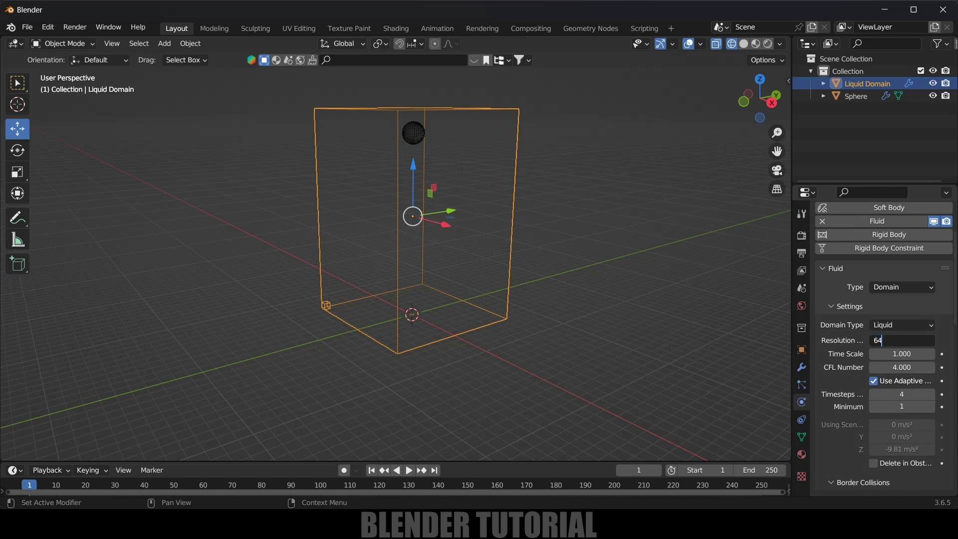
{"action": "key", "text": "Return"}
- Pan and zoom the viewport to frame the whole domain box
{"action": "scroll", "coordinate": [412, 259], "scroll_direction": "up", "scroll_amount": 6}
{"action": "middle_click_drag", "start_coordinate": [222, 365], "coordinate": [421, 268], "text": "shift"}
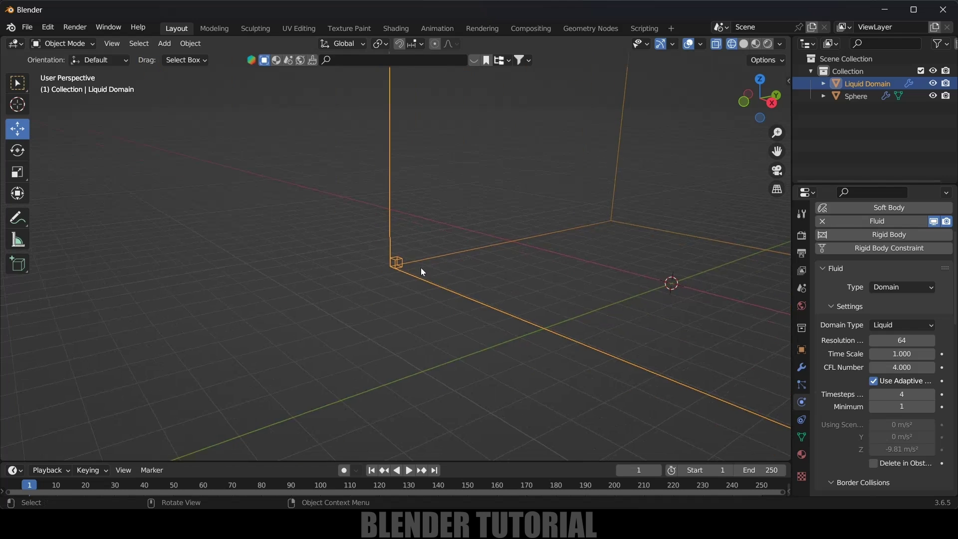
{"action": "scroll", "coordinate": [404, 269], "scroll_direction": "down", "scroll_amount": 1}
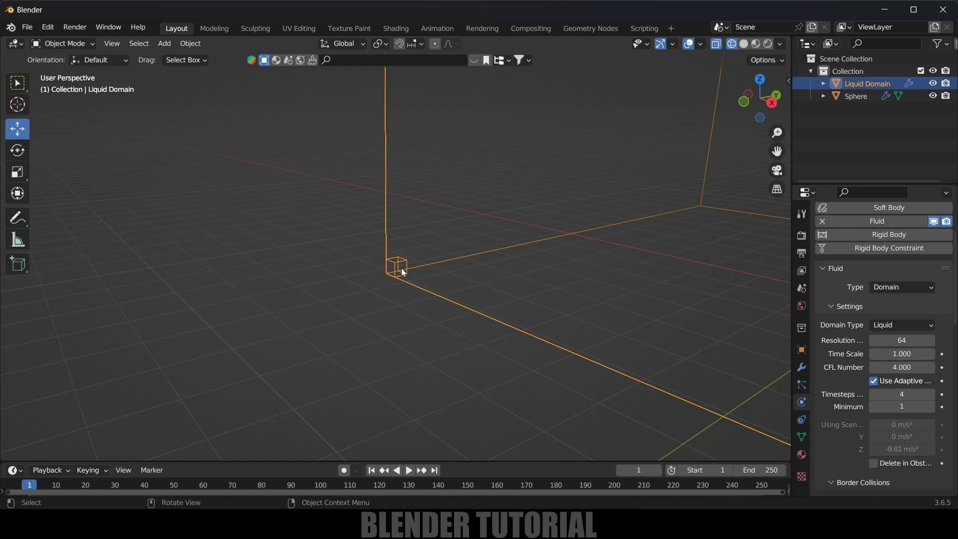
{"action": "scroll", "coordinate": [414, 260], "scroll_direction": "down", "scroll_amount": 1}
{"action": "middle_click_drag", "start_coordinate": [479, 220], "coordinate": [381, 324], "text": "shift"}
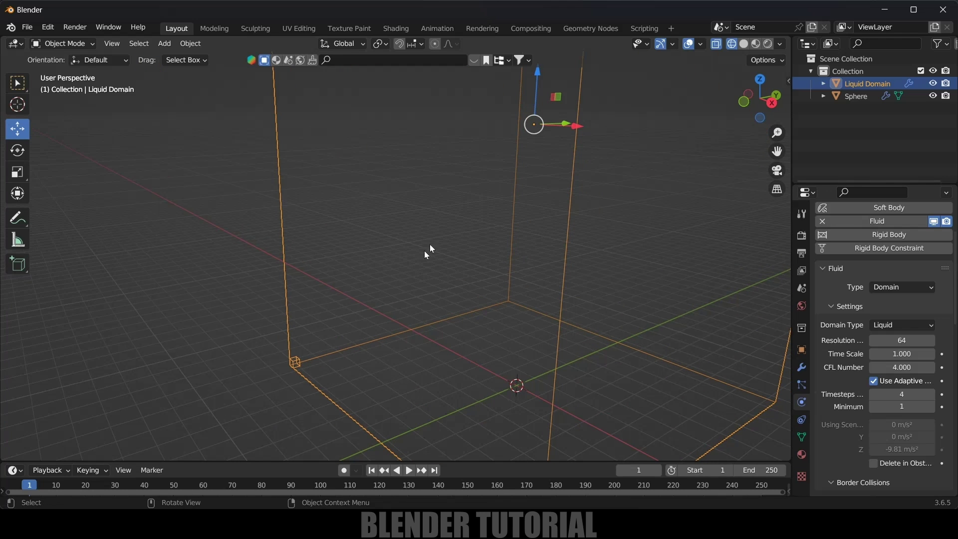
{"action": "scroll", "coordinate": [438, 225], "scroll_direction": "down", "scroll_amount": 1}
{"action": "middle_click_drag", "start_coordinate": [436, 217], "coordinate": [394, 300], "text": "shift"}
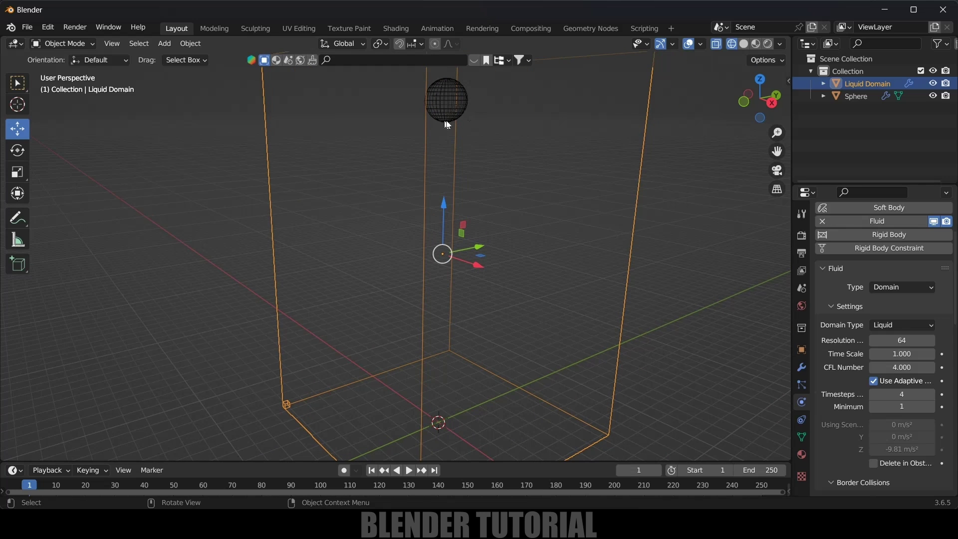
{"action": "scroll", "coordinate": [521, 214], "scroll_direction": "down", "scroll_amount": 1}
{"action": "middle_click_drag", "start_coordinate": [521, 214], "coordinate": [519, 117], "text": "shift"}
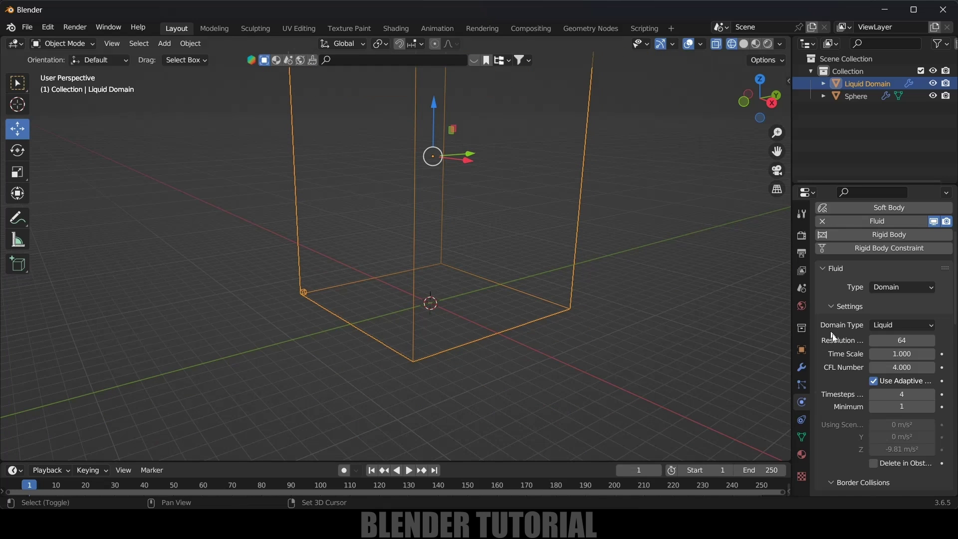
{"action": "scroll", "coordinate": [826, 393], "scroll_direction": "down", "scroll_amount": 8}
{"action": "key", "text": "KP_Decimal"}
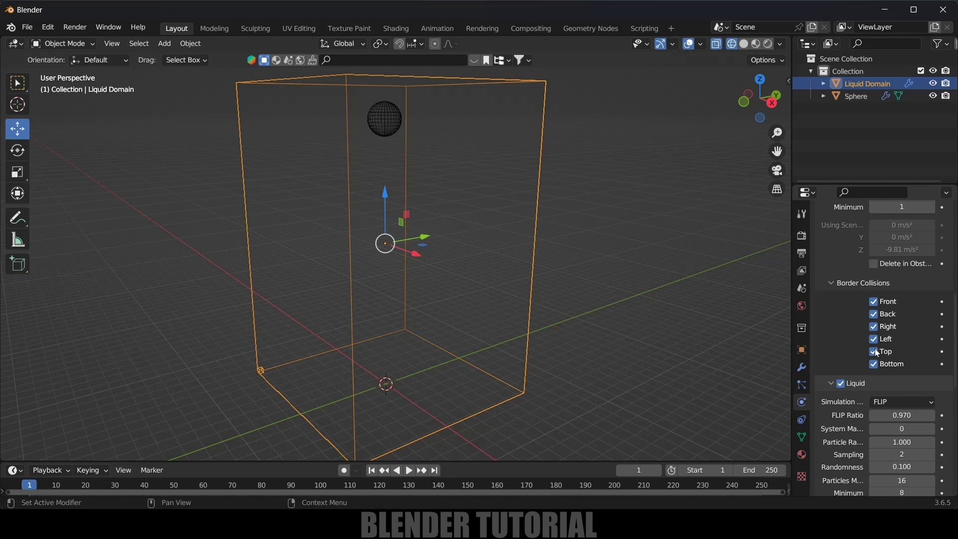
- Enable liquid Mesh and Diffusion, applying the Honey diffusion preset
{"action": "left_click_drag", "start_coordinate": [878, 341], "coordinate": [876, 315]}
{"action": "scroll", "coordinate": [849, 338], "scroll_direction": "down", "scroll_amount": 10}
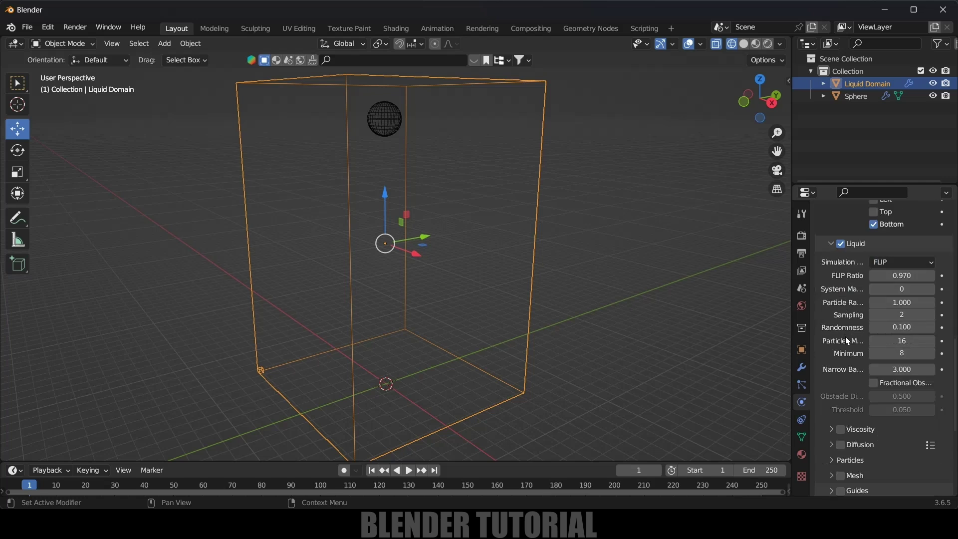
{"action": "scroll", "coordinate": [848, 341], "scroll_direction": "down", "scroll_amount": 3}
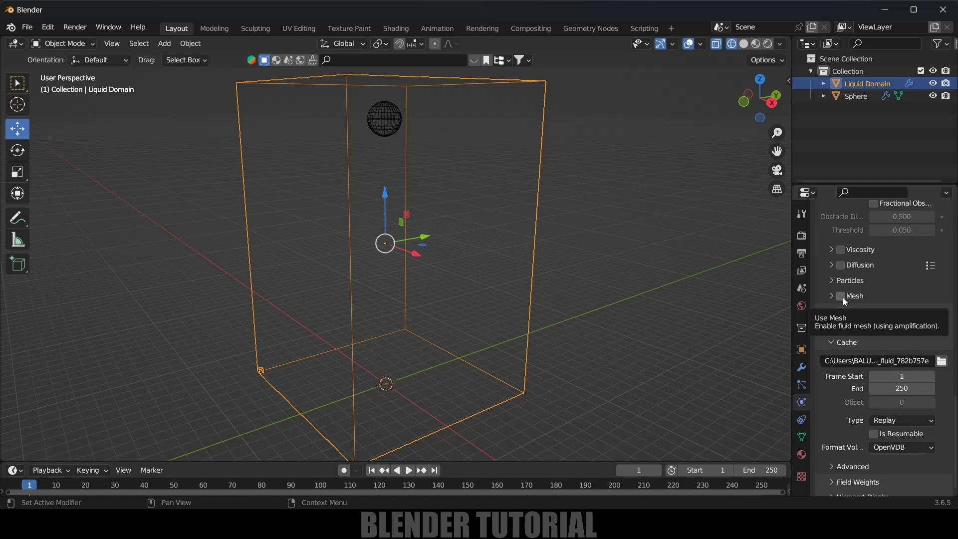
{"action": "left_click", "coordinate": [843, 297]}
{"action": "left_click", "coordinate": [841, 266]}
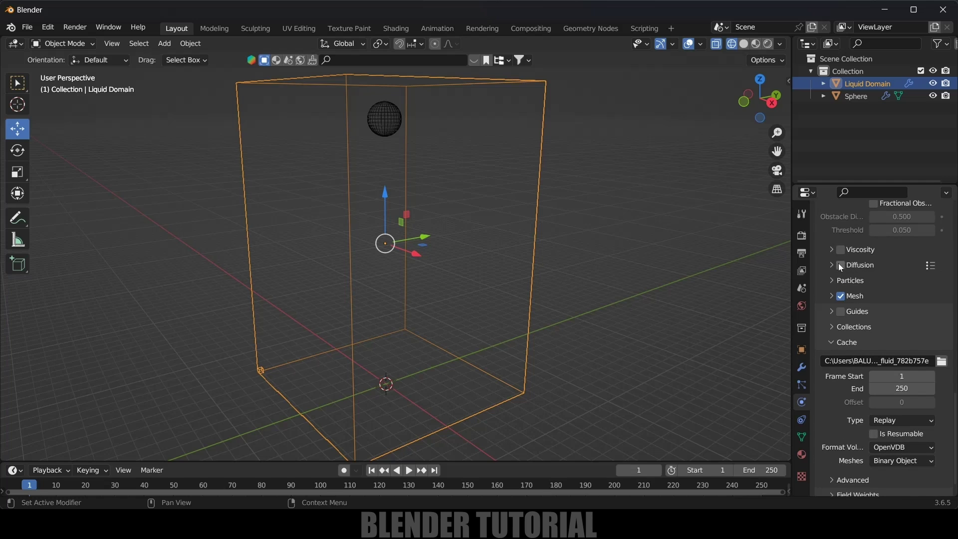
{"action": "left_click", "coordinate": [932, 270]}
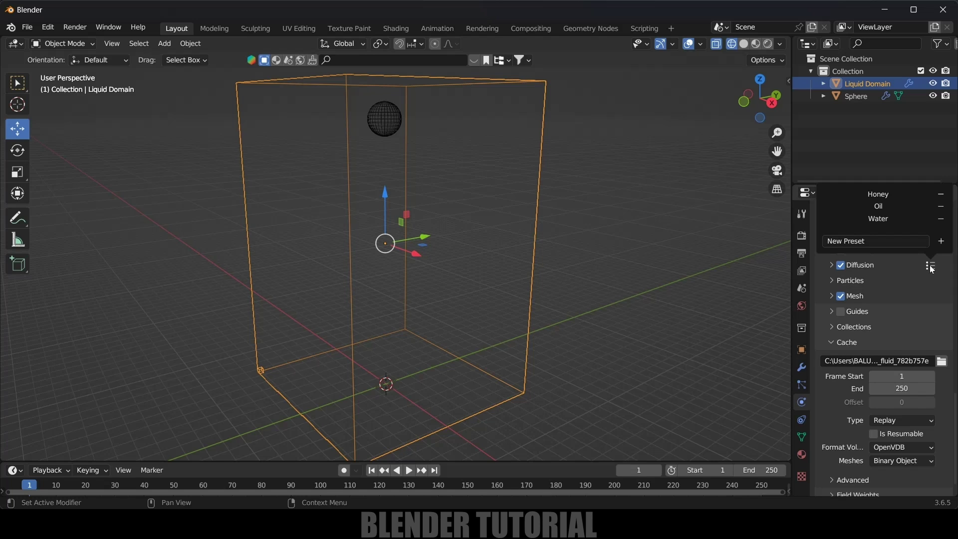
{"action": "left_click", "coordinate": [901, 190]}
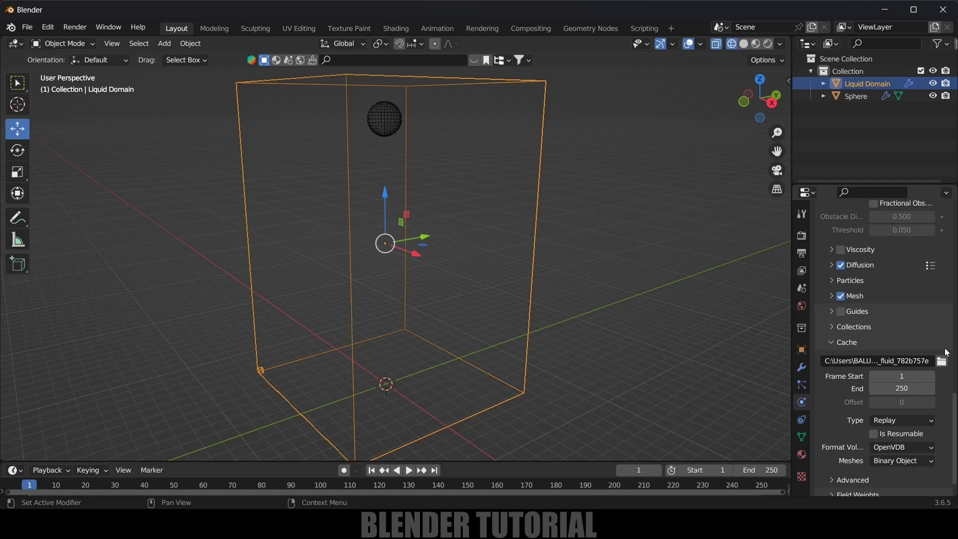
- Set the cache folder to D:\youtube\3rings\ and the cache end frame to 350
{"action": "left_click", "coordinate": [942, 361]}
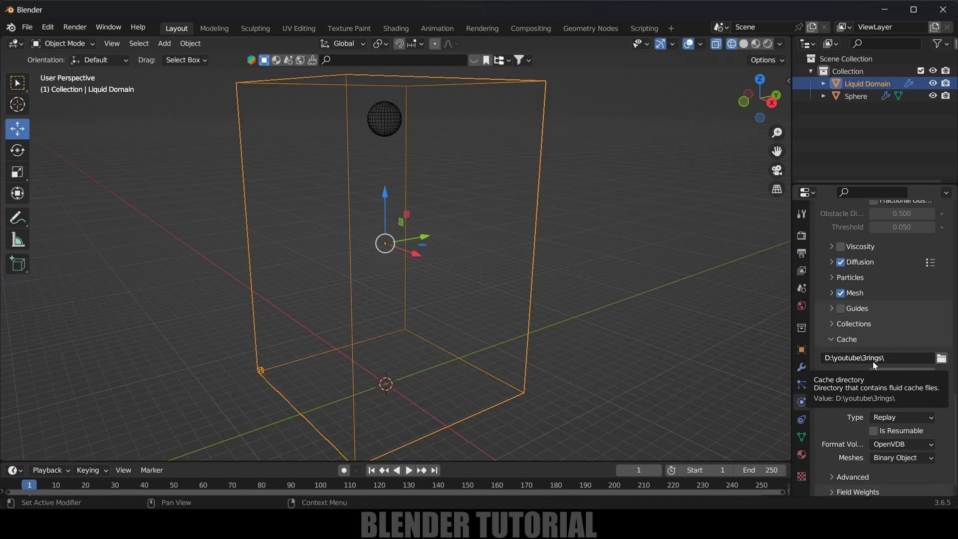
{"action": "scroll", "coordinate": [845, 364], "scroll_direction": "down", "scroll_amount": 1}
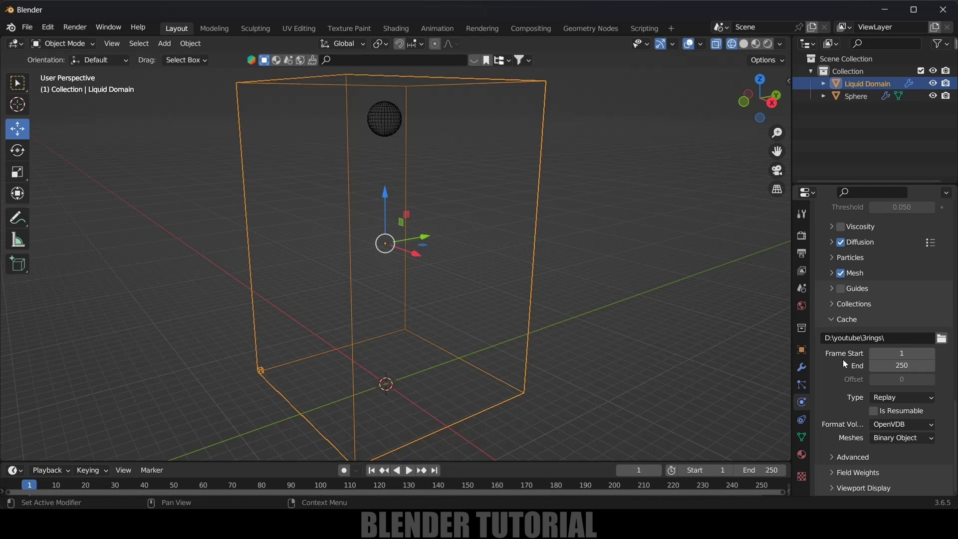
{"action": "left_click", "coordinate": [898, 366]}
{"action": "type", "text": "350"}
{"action": "key", "text": "Return"}
{"action": "left_click", "coordinate": [392, 128]}
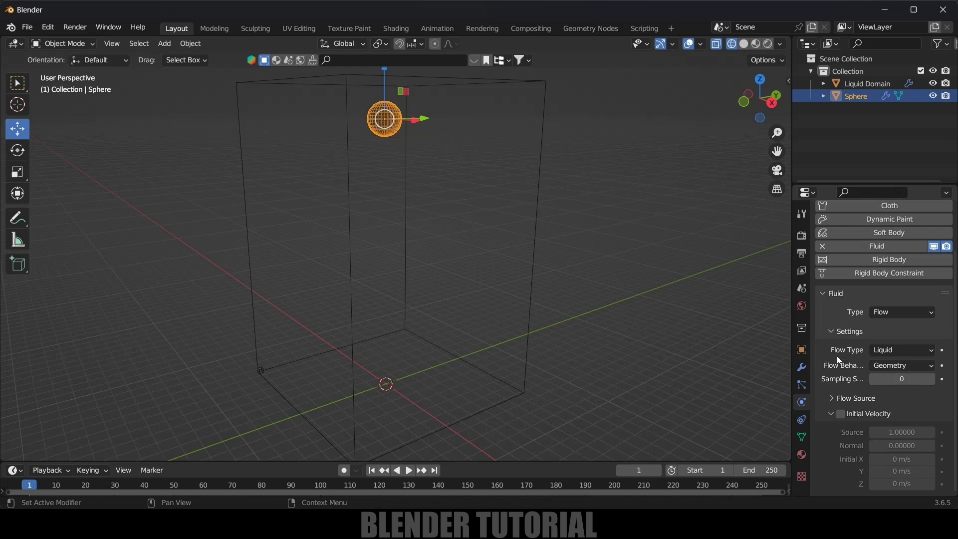
- Make the sphere an Inflow source and set the scene end frame to 350
{"action": "left_click", "coordinate": [902, 366]}
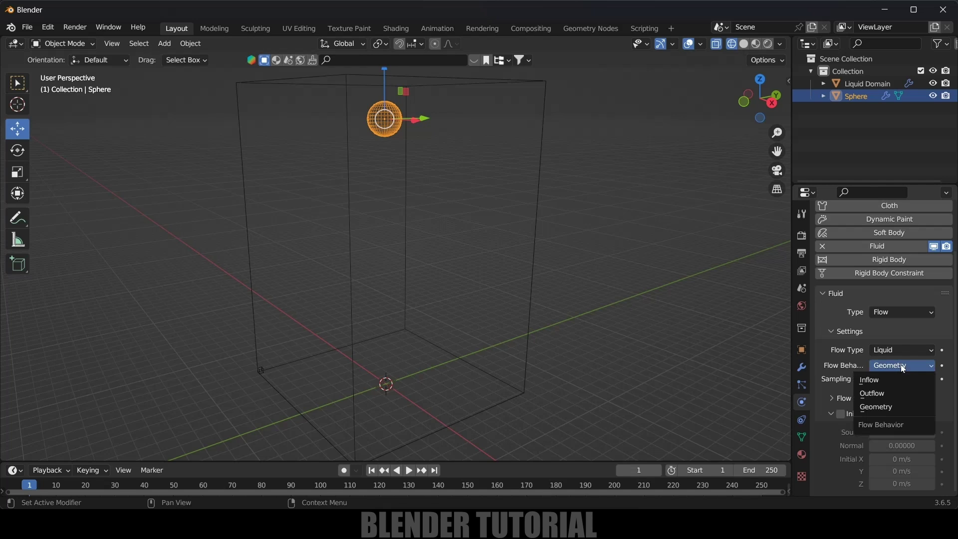
{"action": "left_click", "coordinate": [882, 384]}
{"action": "left_click", "coordinate": [760, 474]}
{"action": "type", "text": "350"}
{"action": "key", "text": "Return"}
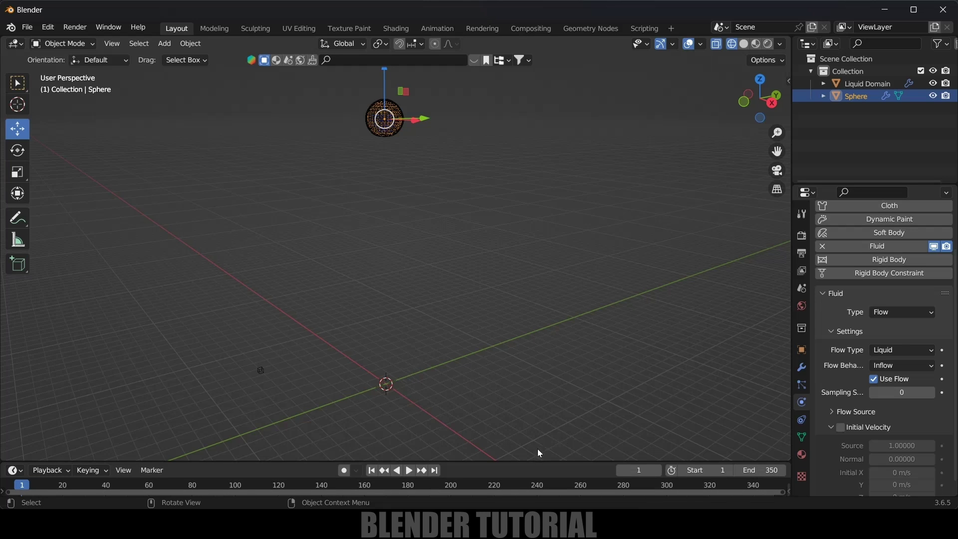
- Keyframe Use Flow on at frame 300 and off at frame 301
{"action": "left_click_drag", "start_coordinate": [529, 463], "coordinate": [523, 399]}
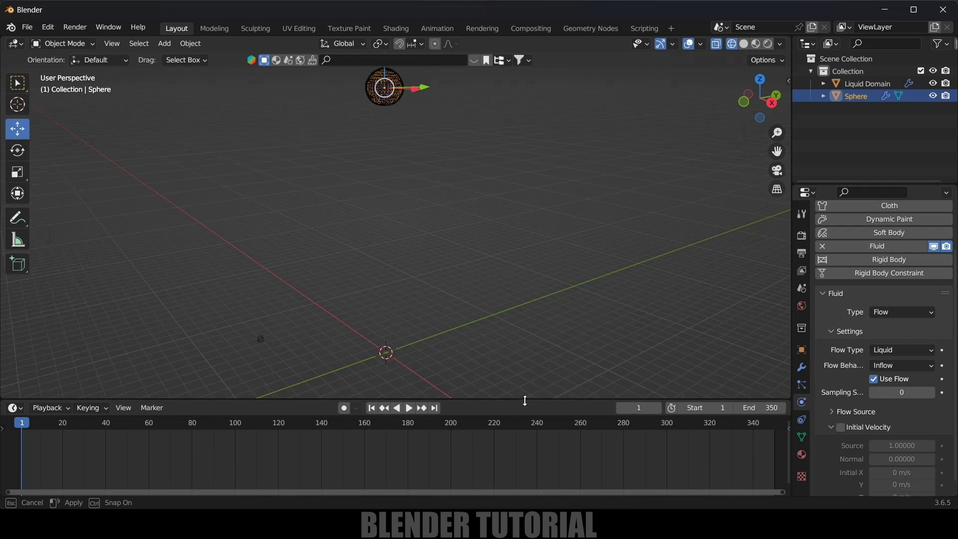
{"action": "left_click", "coordinate": [667, 425]}
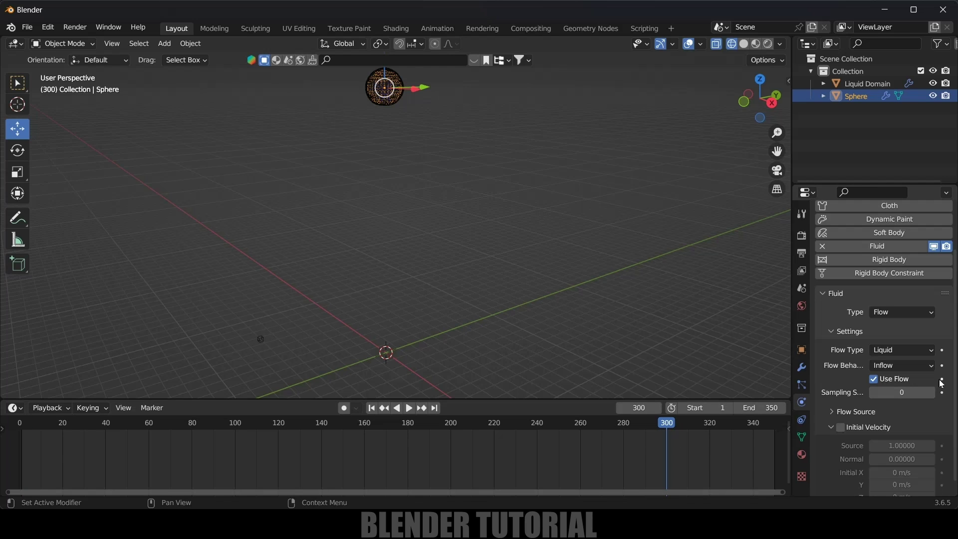
{"action": "left_click", "coordinate": [943, 381]}
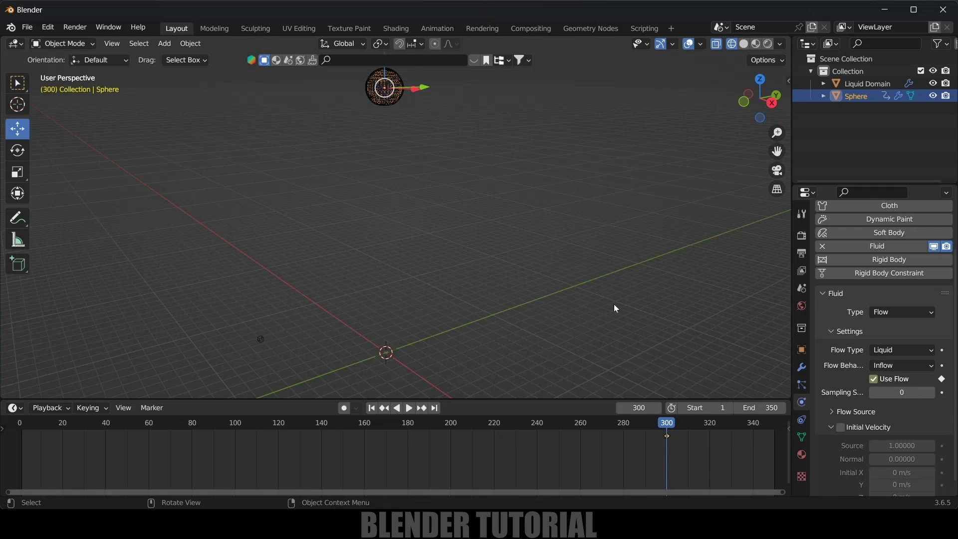
{"action": "key", "text": "Right"}
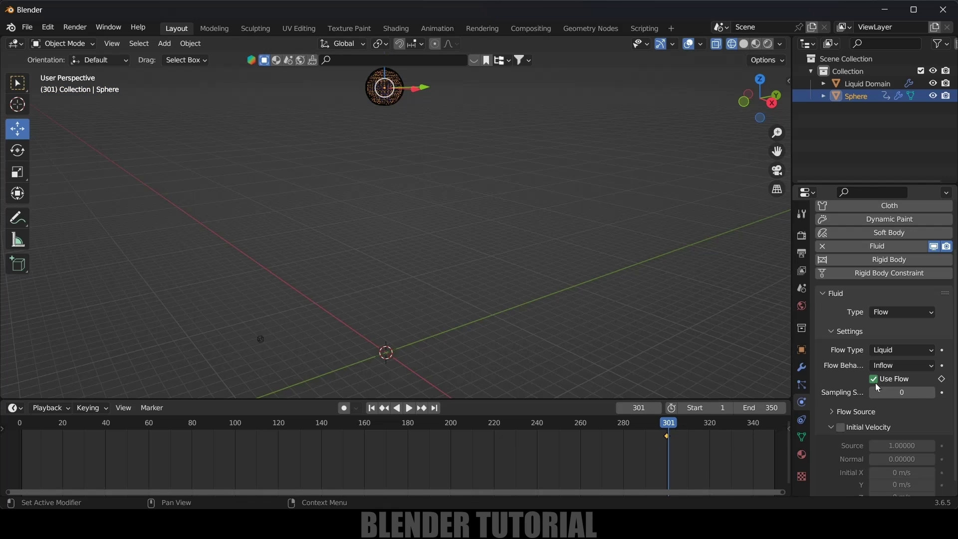
{"action": "left_click", "coordinate": [942, 380]}
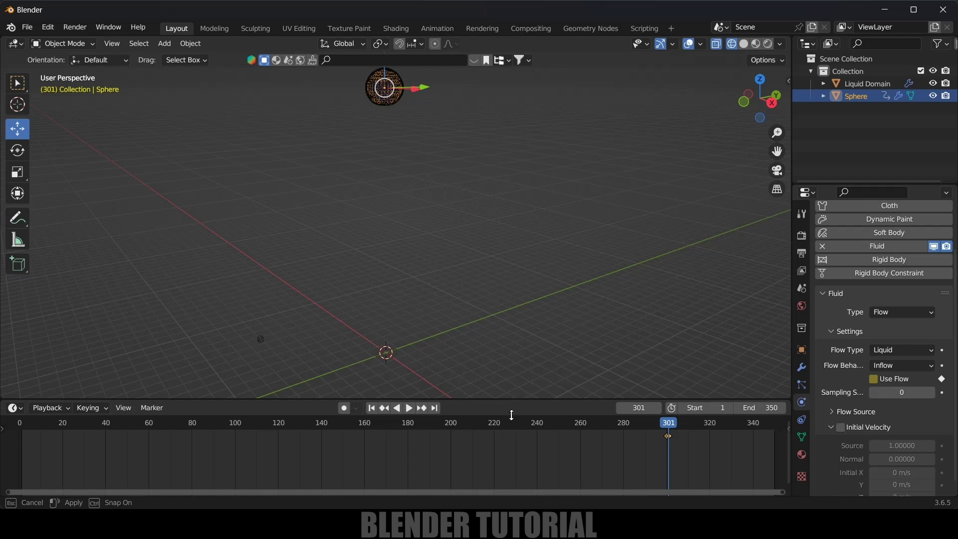
{"action": "left_click_drag", "start_coordinate": [515, 400], "coordinate": [499, 443]}
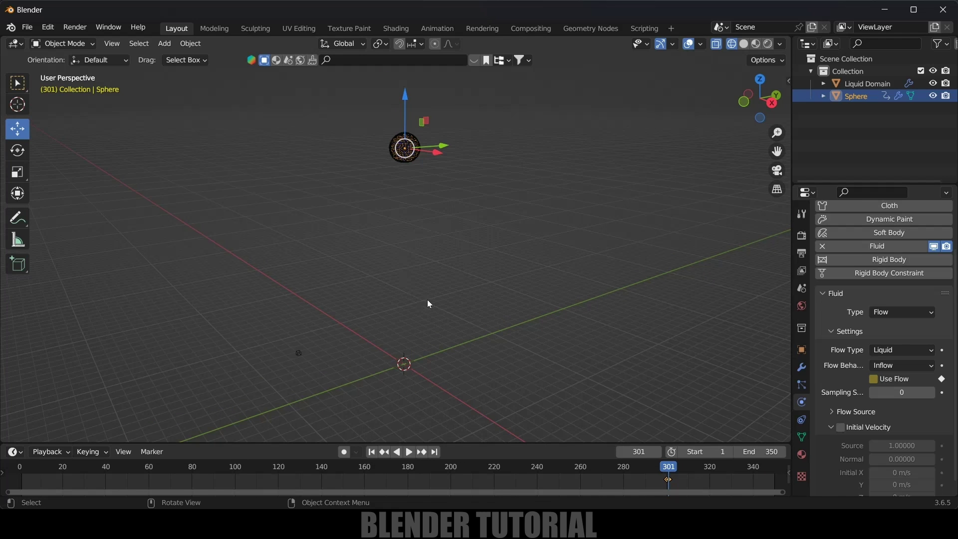
- Add a torus with 64 major and 32 minor segments
{"action": "left_click", "coordinate": [165, 43]}
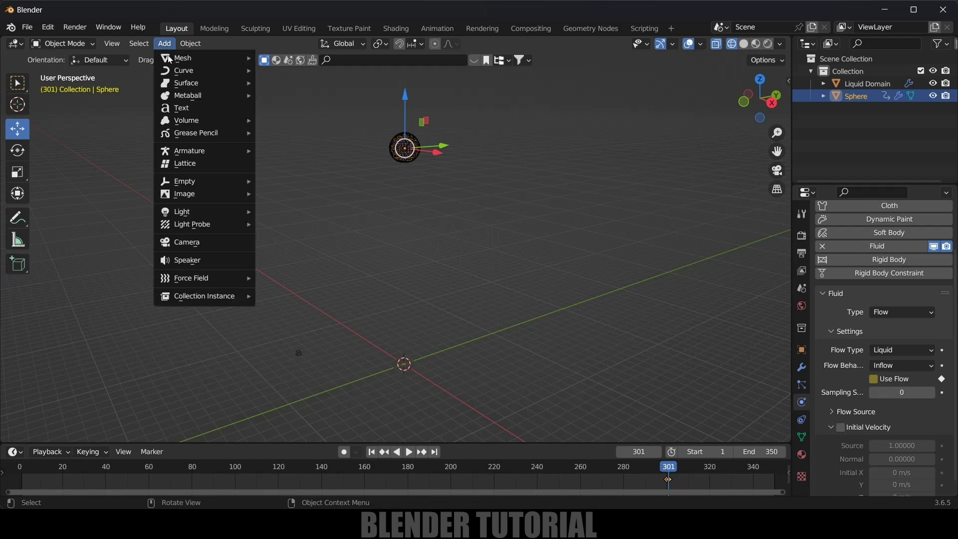
{"action": "mouse_move", "coordinate": [194, 63]}
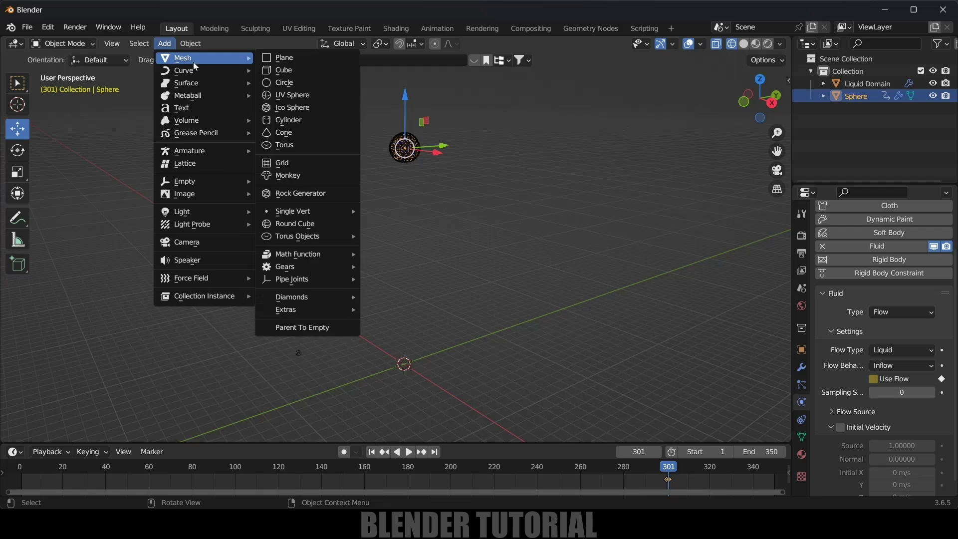
{"action": "left_click", "coordinate": [295, 145]}
{"action": "left_click", "coordinate": [45, 434]}
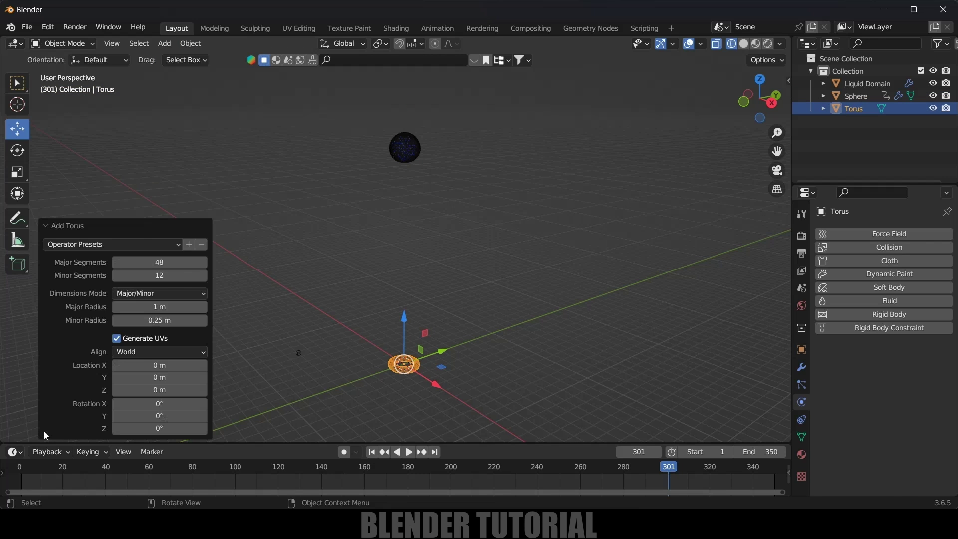
{"action": "left_click", "coordinate": [160, 262]}
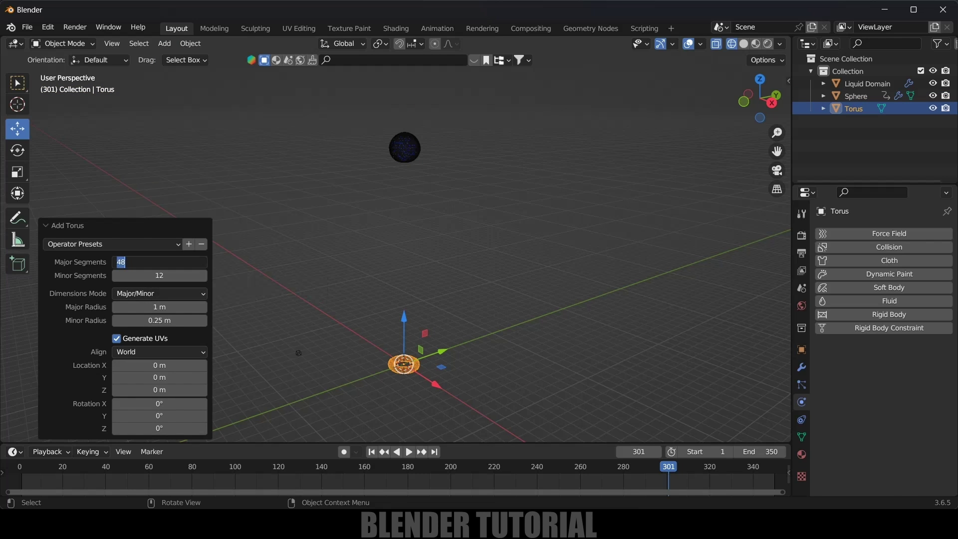
{"action": "type", "text": "64"}
{"action": "key", "text": "Return"}
{"action": "left_click", "coordinate": [165, 276]}
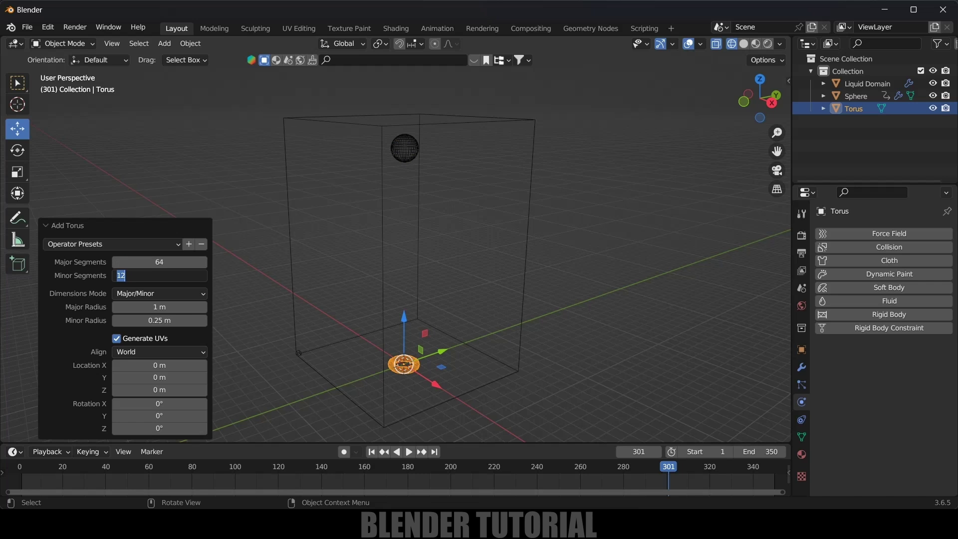
{"action": "type", "text": "32"}
{"action": "key", "text": "Return"}
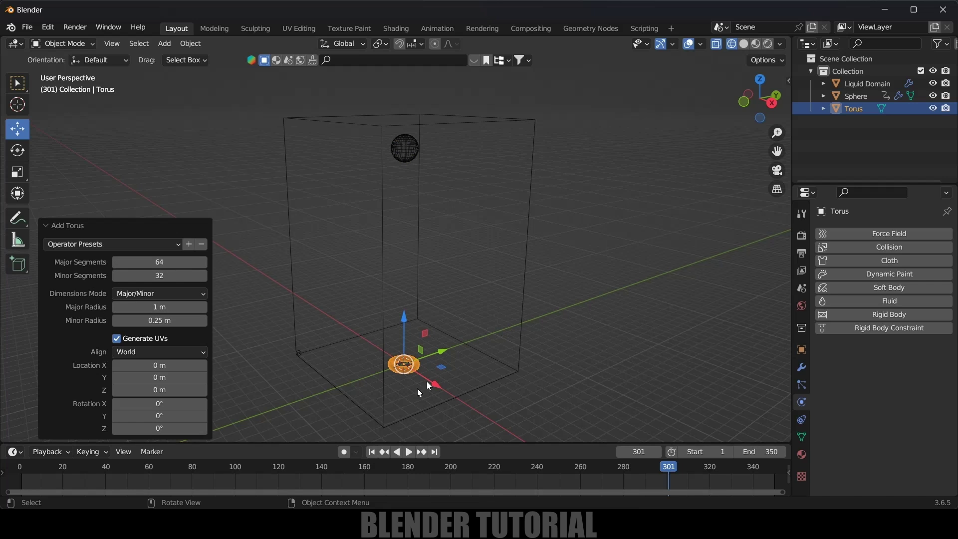
- Give the torus a 2.5 m major and 0.63 m minor radius and raise it inside the domain
{"action": "left_click_drag", "start_coordinate": [183, 307], "coordinate": [218, 307]}
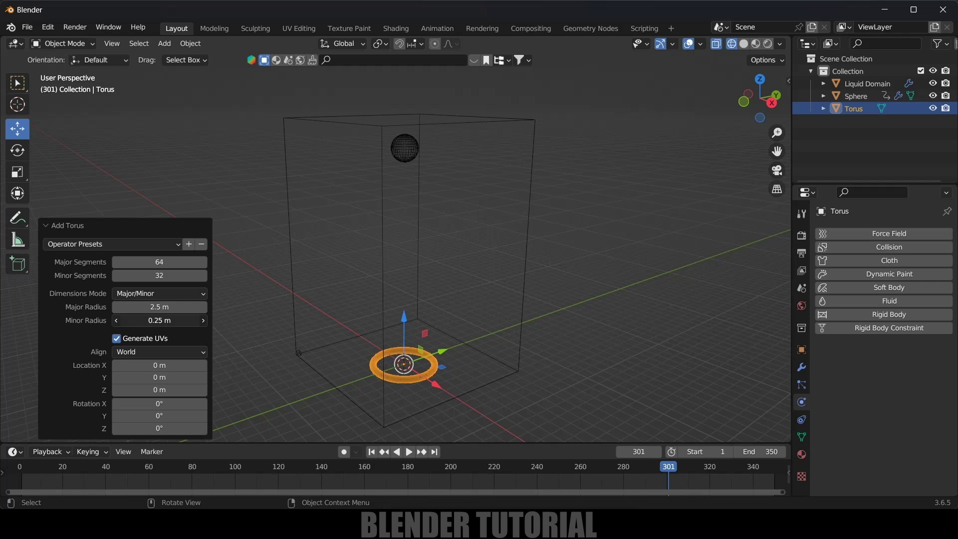
{"action": "left_click_drag", "start_coordinate": [164, 321], "coordinate": [184, 320]}
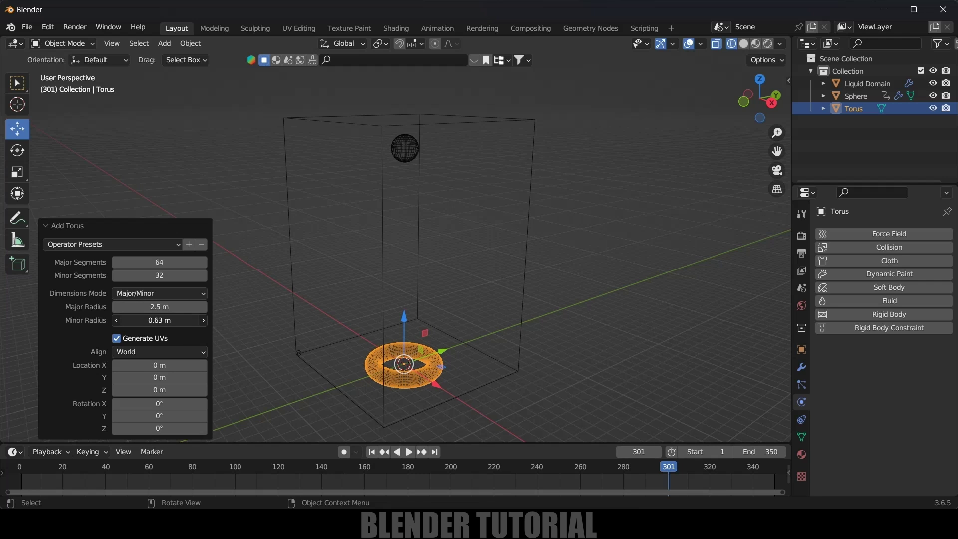
{"action": "left_click_drag", "start_coordinate": [406, 316], "coordinate": [407, 279]}
{"action": "middle_click_drag", "start_coordinate": [407, 279], "coordinate": [389, 349]}
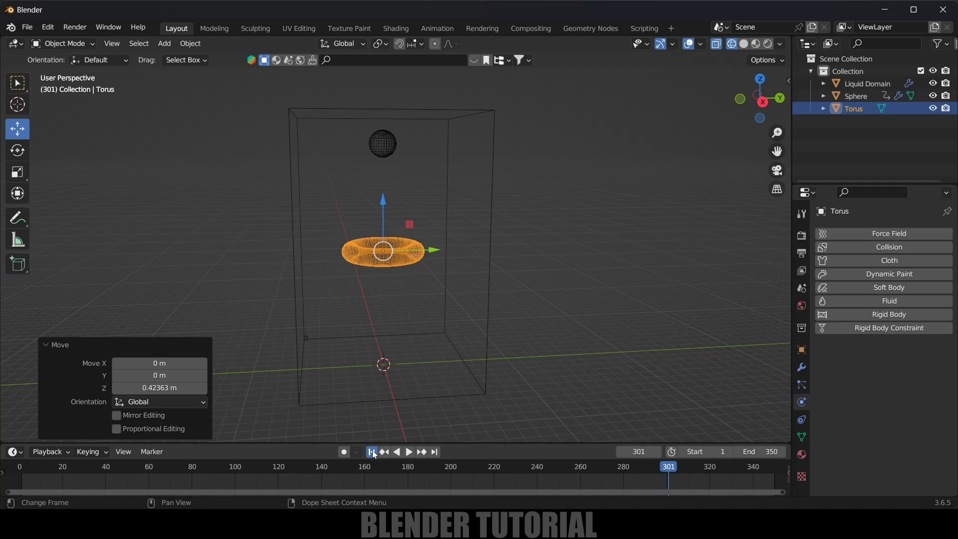
{"action": "key", "text": "shift+Left"}
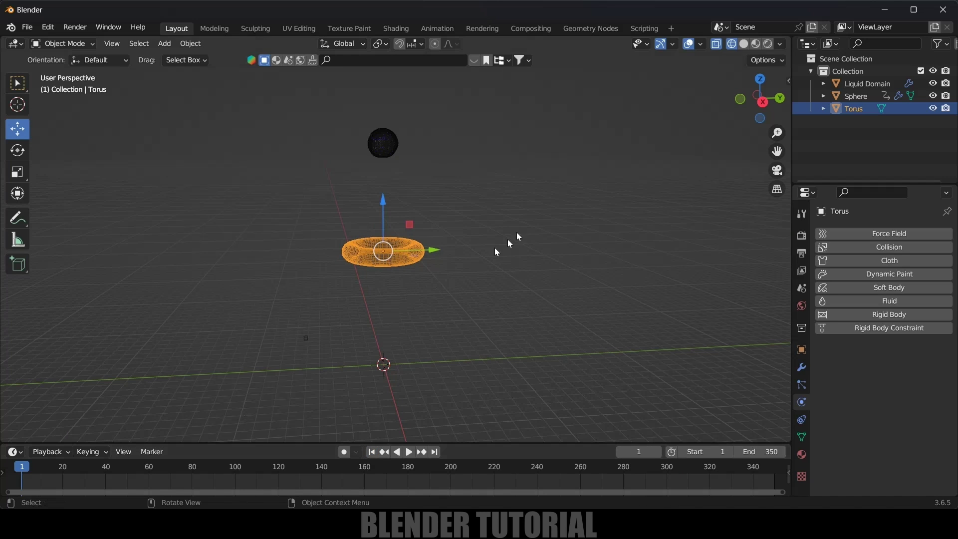
- Keyframe the torus rotation at frame 1 and move to frame 350
{"action": "key", "text": "i"}
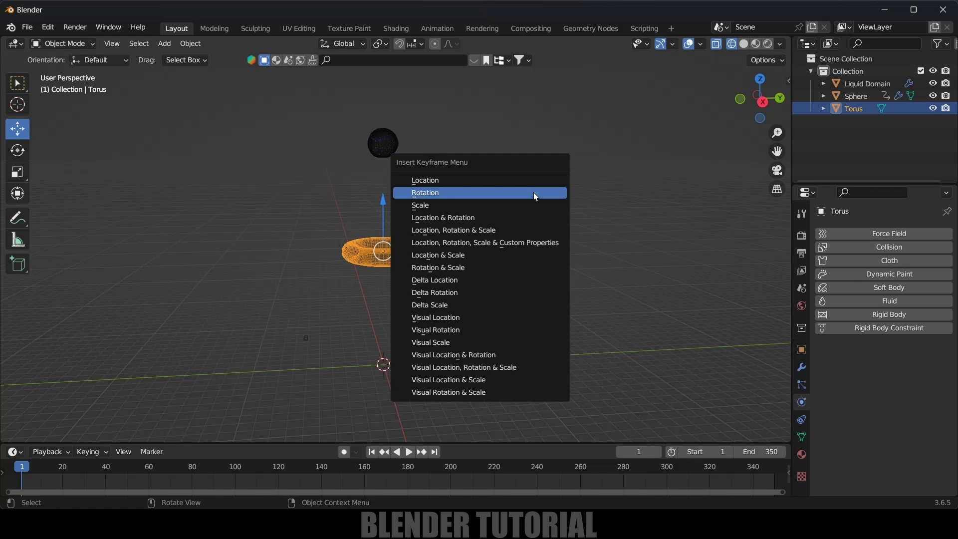
{"action": "left_click", "coordinate": [535, 196]}
{"action": "left_click", "coordinate": [434, 452]}
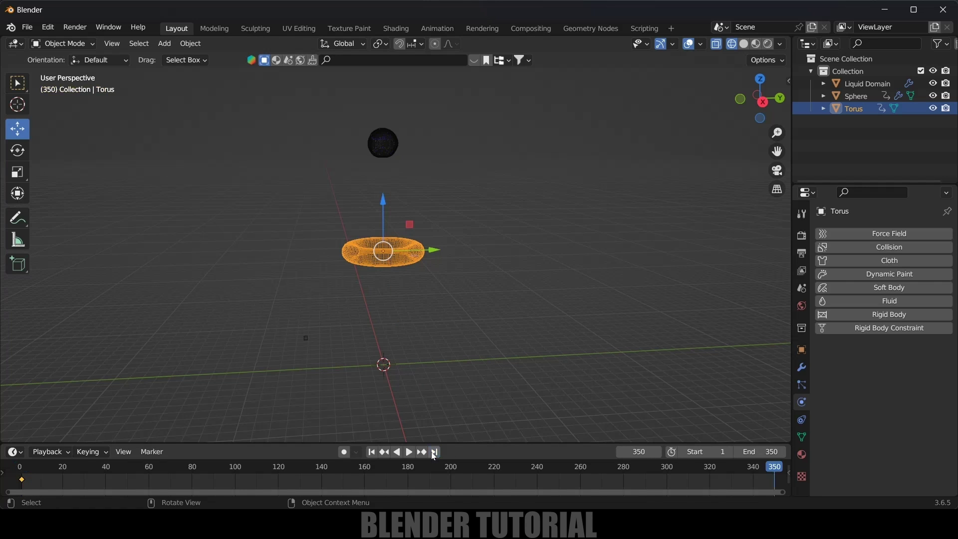
{"action": "left_click", "coordinate": [802, 350]}
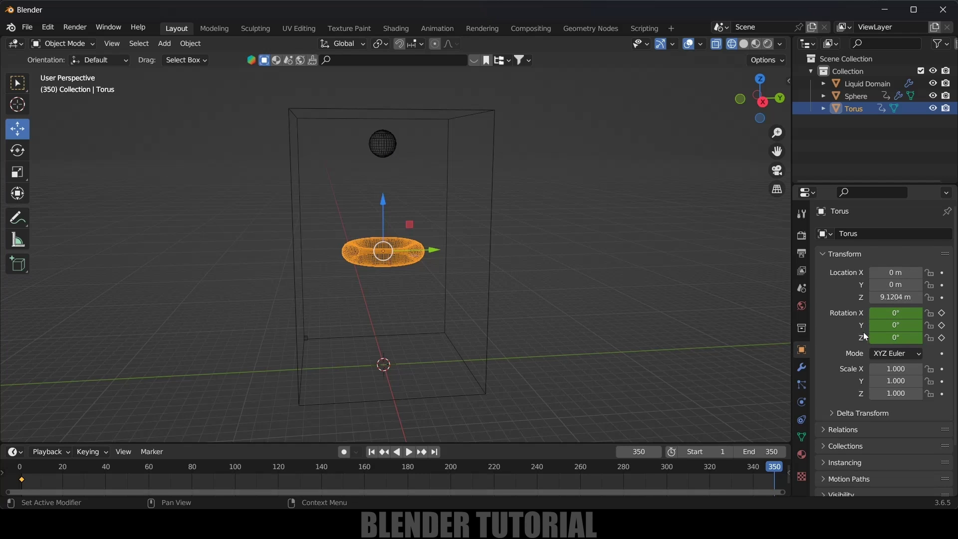
- Set the torus rotation to 720° on X, Y and Z and keyframe it at frame 350
{"action": "left_click_drag", "start_coordinate": [866, 337], "coordinate": [893, 312]}
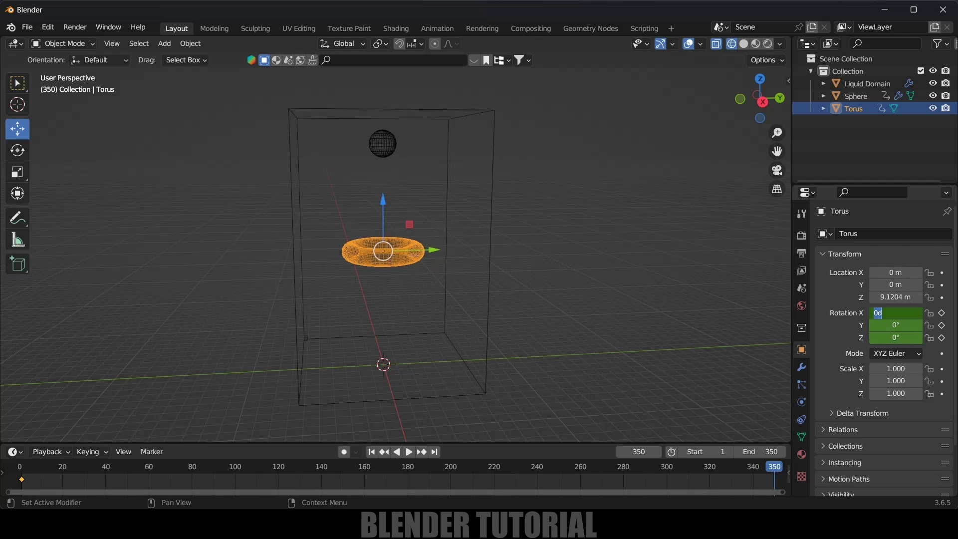
{"action": "type", "text": "720"}
{"action": "key", "text": "Tab"}
{"action": "type", "text": "72"}
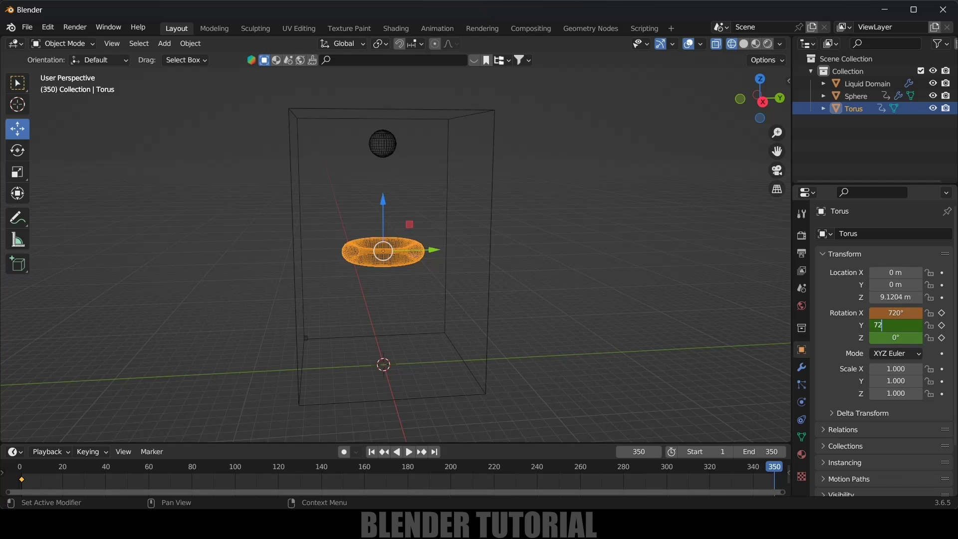
{"action": "type", "text": "0"}
{"action": "key", "text": "Tab"}
{"action": "type", "text": "720"}
{"action": "key", "text": "Return"}
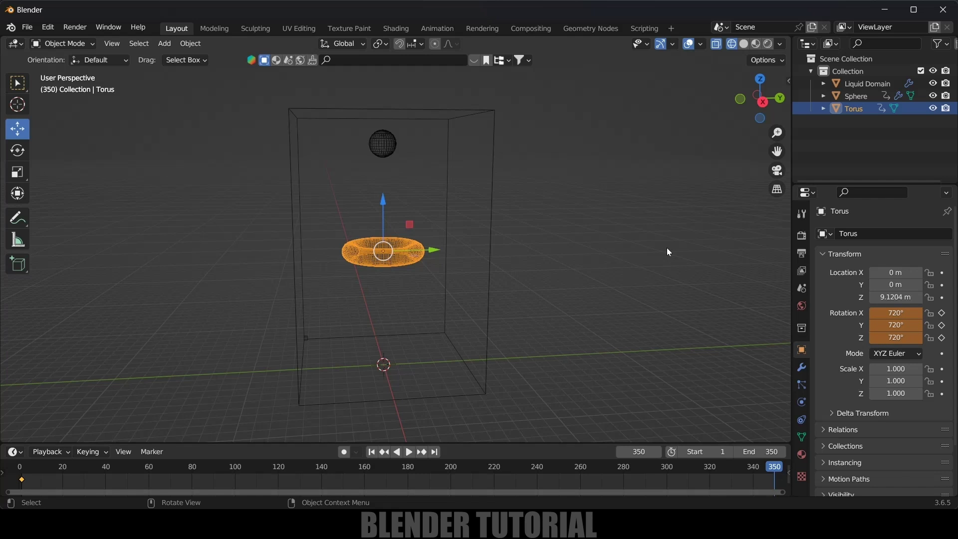
{"action": "key", "text": "i"}
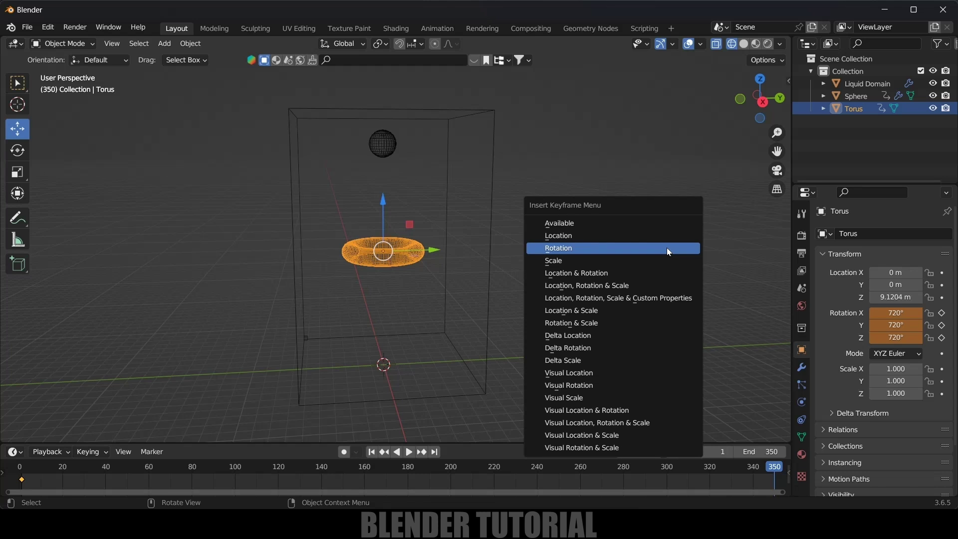
{"action": "left_click", "coordinate": [669, 251]}
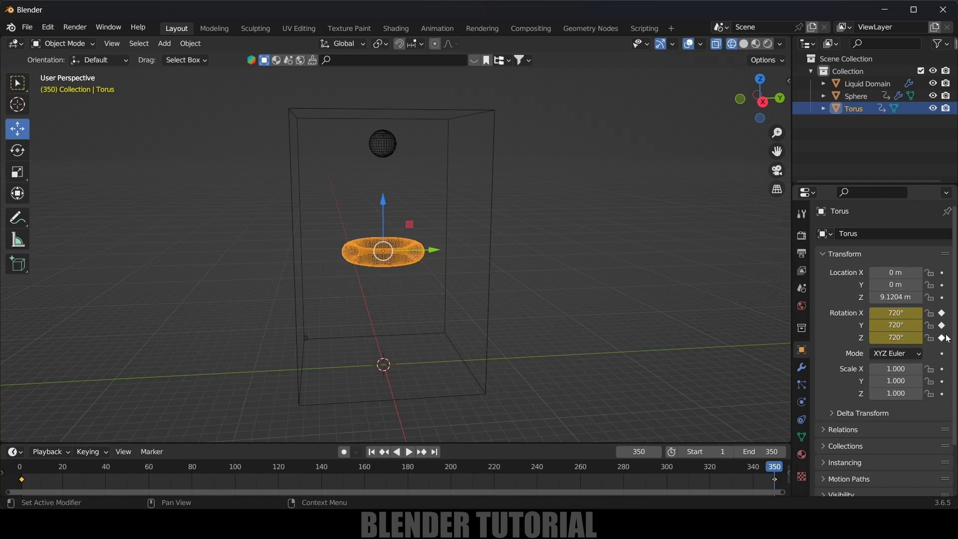
- Set the torus rotation keyframes to Linear interpolation
{"action": "left_click_drag", "start_coordinate": [579, 444], "coordinate": [557, 380]}
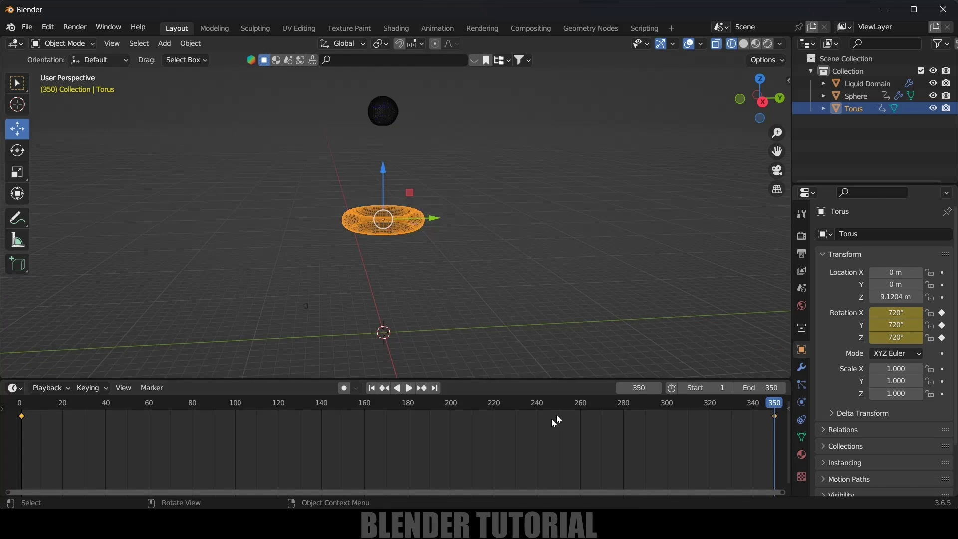
{"action": "key", "text": "t"}
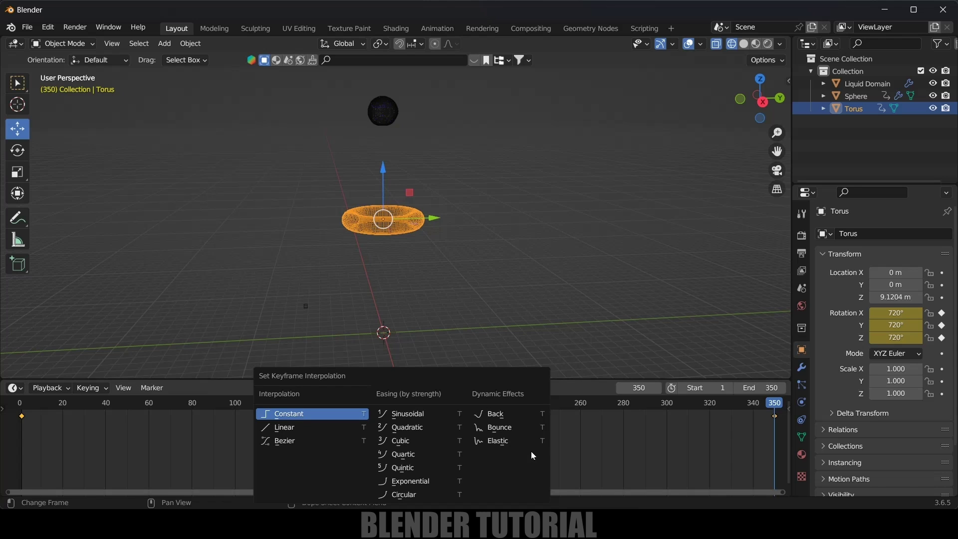
{"action": "left_click", "coordinate": [331, 428]}
{"action": "left_click_drag", "start_coordinate": [476, 380], "coordinate": [454, 432]}
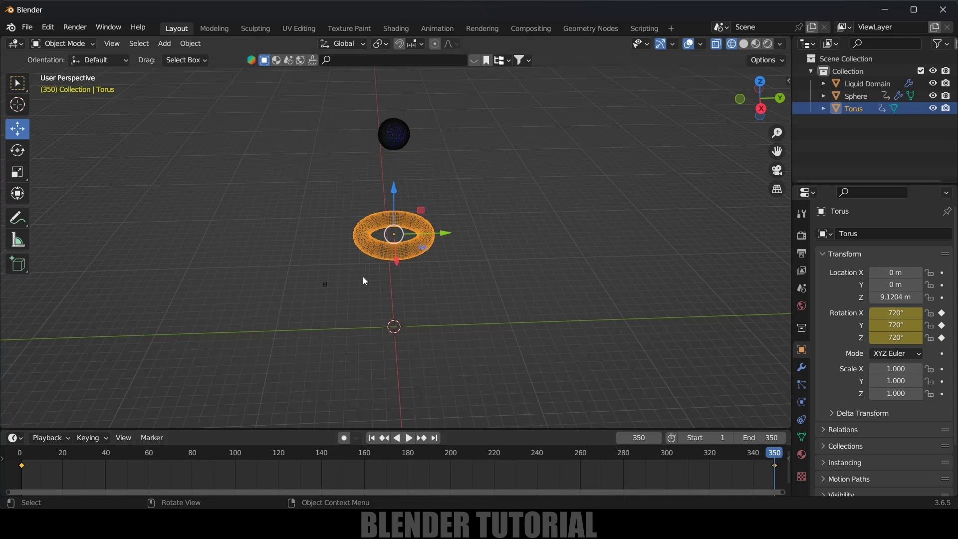
- Add a second torus, shrink it to 0.562 and raise it along Z
{"action": "left_click", "coordinate": [167, 45]}
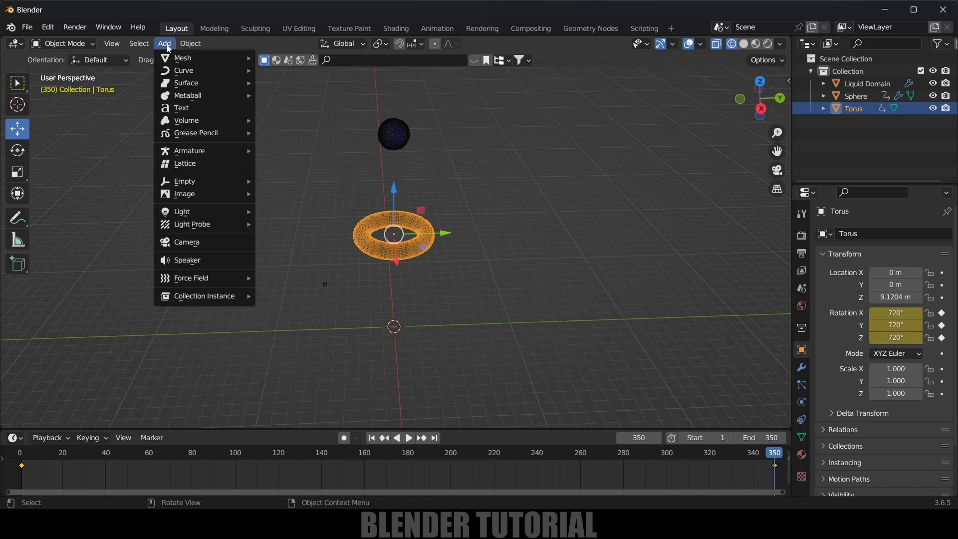
{"action": "mouse_move", "coordinate": [206, 59]}
{"action": "left_click", "coordinate": [296, 146]}
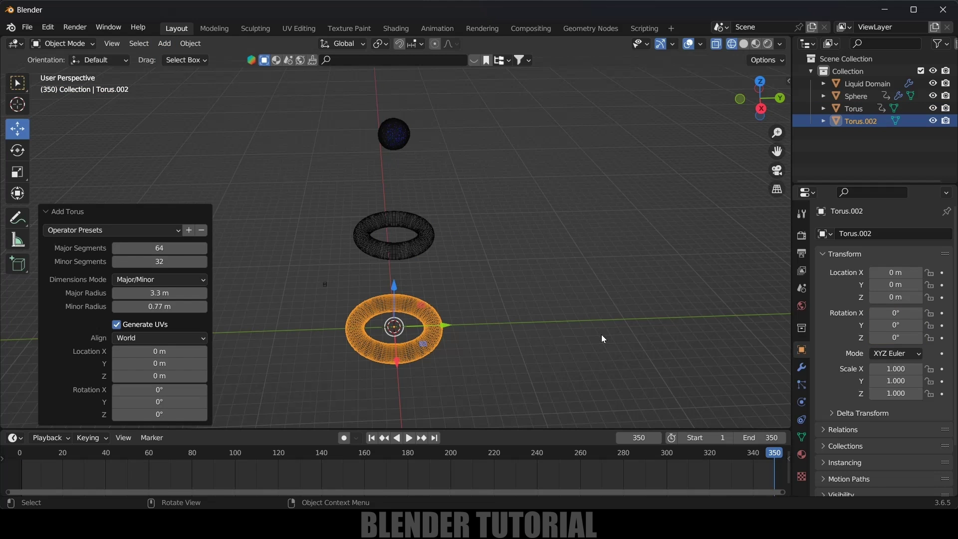
{"action": "key", "text": "s"}
{"action": "left_click", "coordinate": [432, 315]}
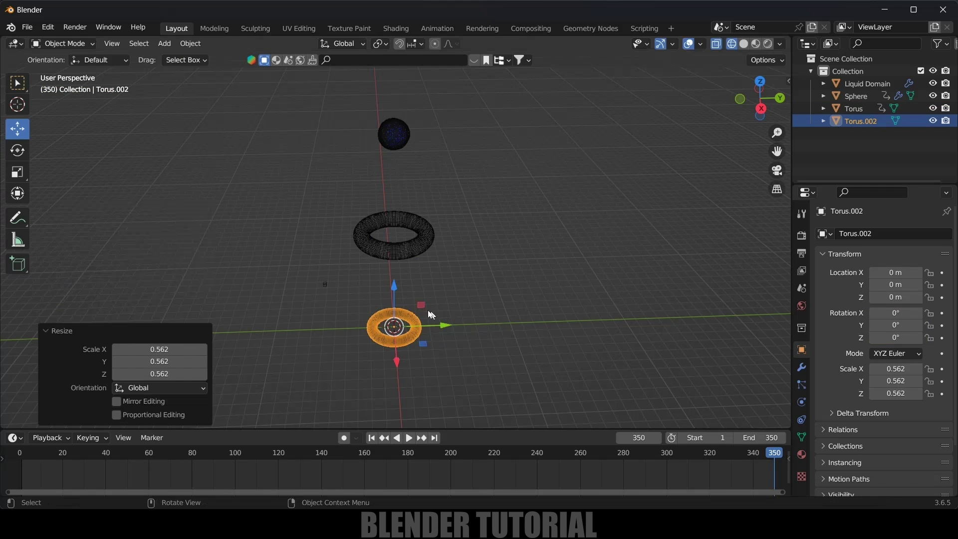
{"action": "left_click_drag", "start_coordinate": [394, 294], "coordinate": [394, 199]}
{"action": "key", "text": "shift+Left"}
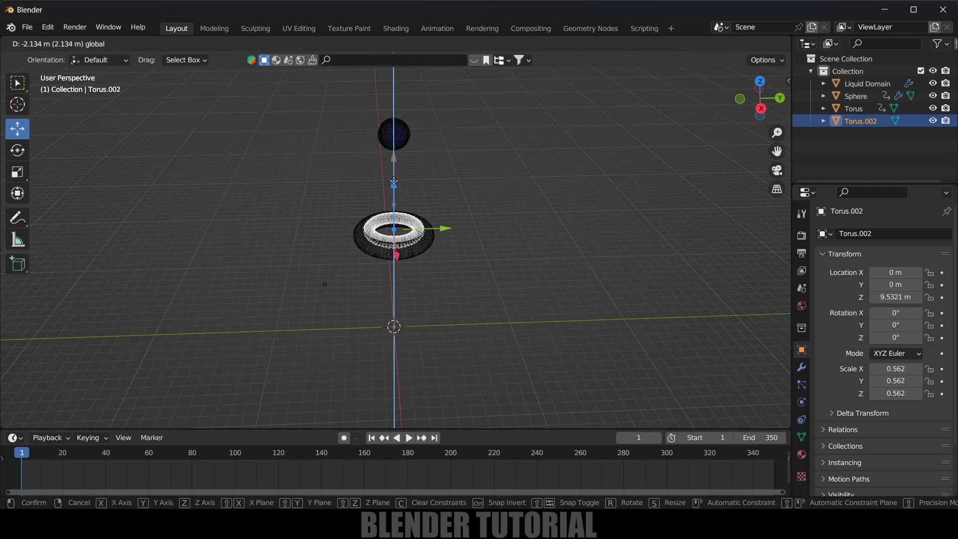
- Rescale the inner torus to 0.403, checking it from the top view
{"action": "scroll", "coordinate": [474, 240], "scroll_direction": "up", "scroll_amount": 4}
{"action": "key", "text": "s"}
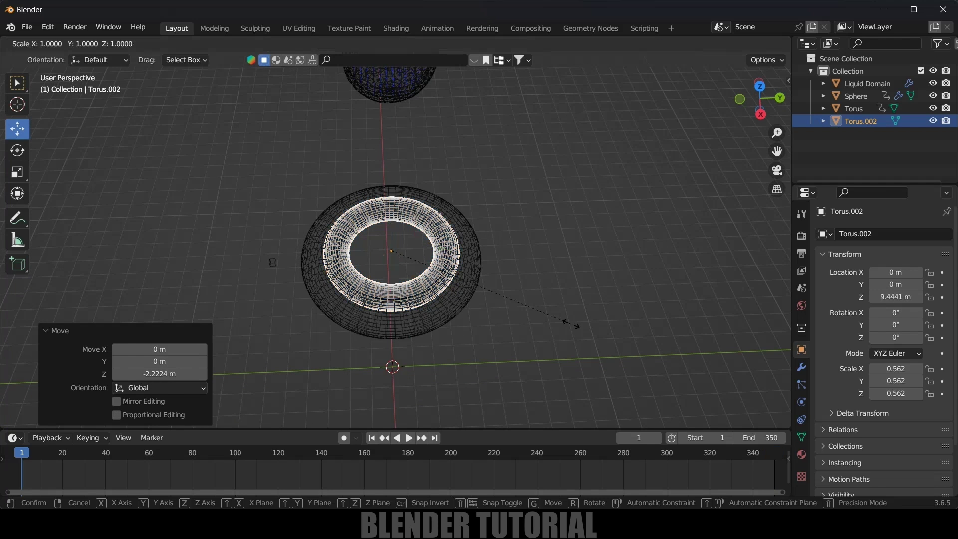
{"action": "left_click", "coordinate": [506, 296]}
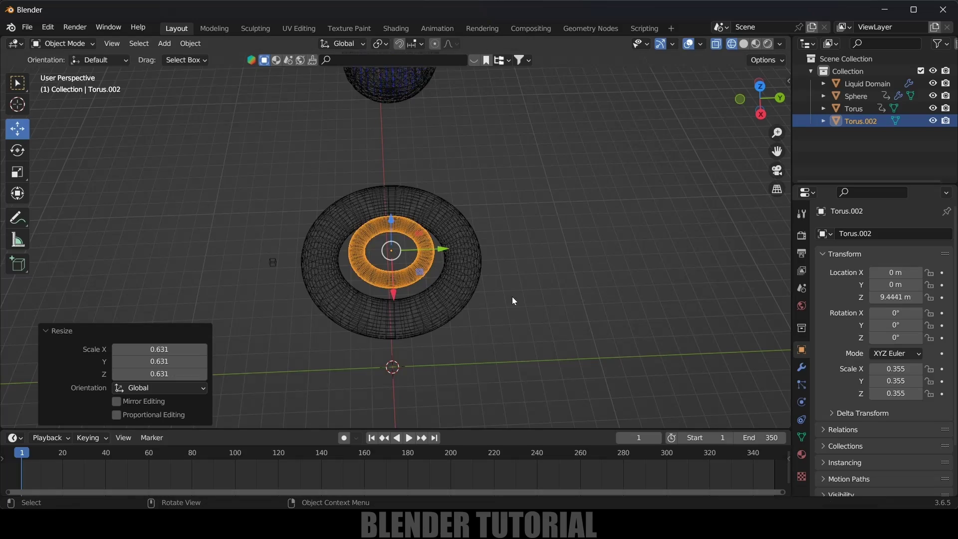
{"action": "key", "text": "KP_7"}
{"action": "scroll", "coordinate": [512, 301], "scroll_direction": "up", "scroll_amount": 5}
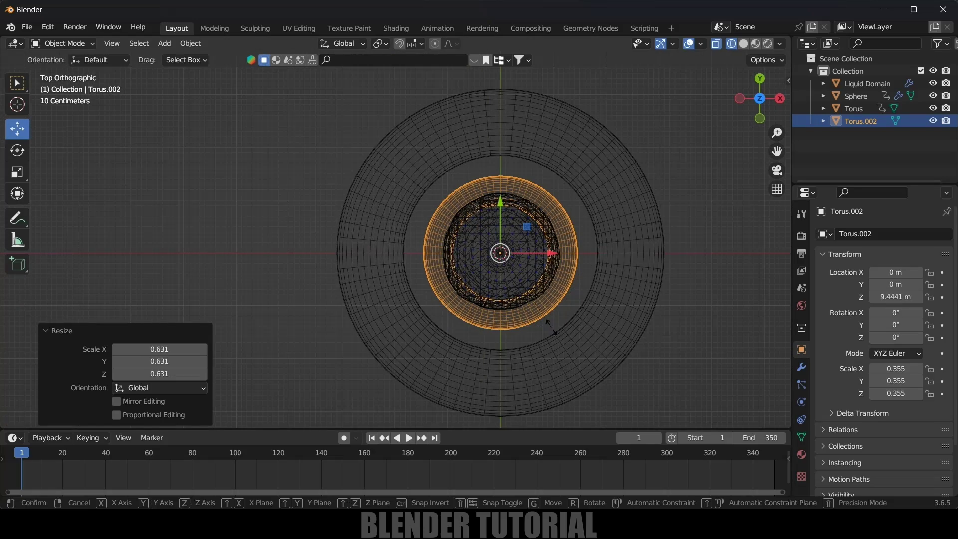
{"action": "key", "text": "s"}
{"action": "left_click", "coordinate": [582, 333]}
- Lower the inner torus slightly to Z 9.2173 m in front view
{"action": "middle_click_drag", "start_coordinate": [586, 332], "coordinate": [494, 231]}
{"action": "key", "text": "KP_1"}
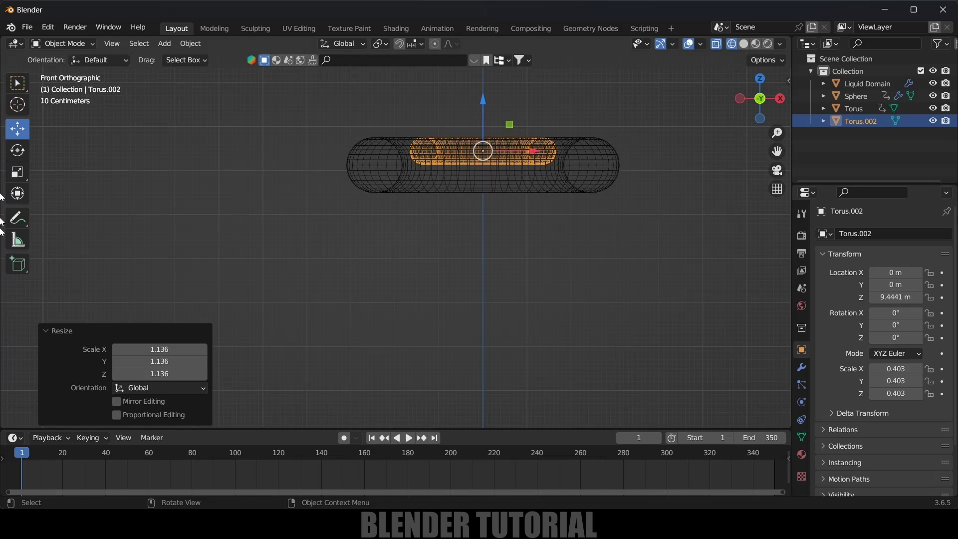
{"action": "left_click_drag", "start_coordinate": [477, 96], "coordinate": [478, 120]}
{"action": "middle_click_drag", "start_coordinate": [478, 120], "coordinate": [318, 244]}
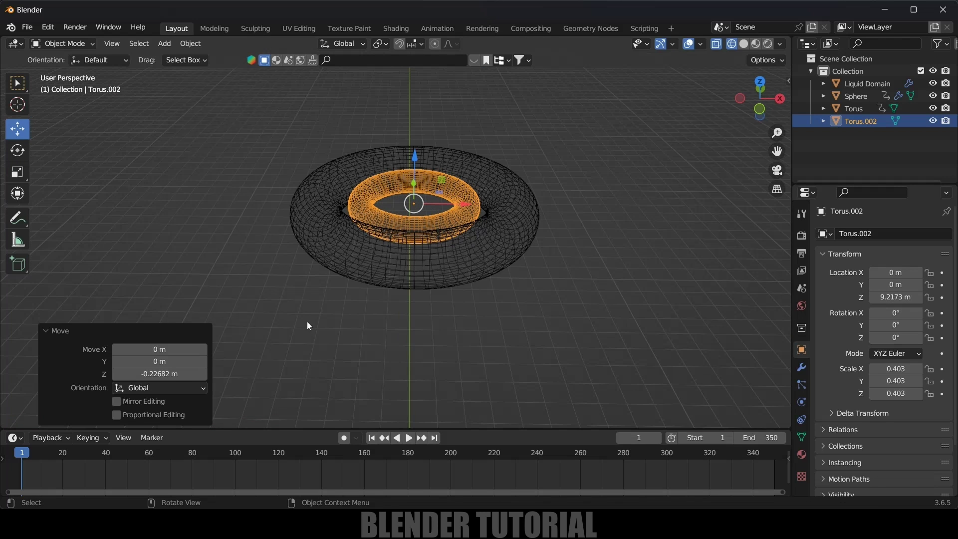
- Keyframe Torus.002's rotation at frame 1, then set X, Y and Z to -720° at frame 350
{"action": "key", "text": "i"}
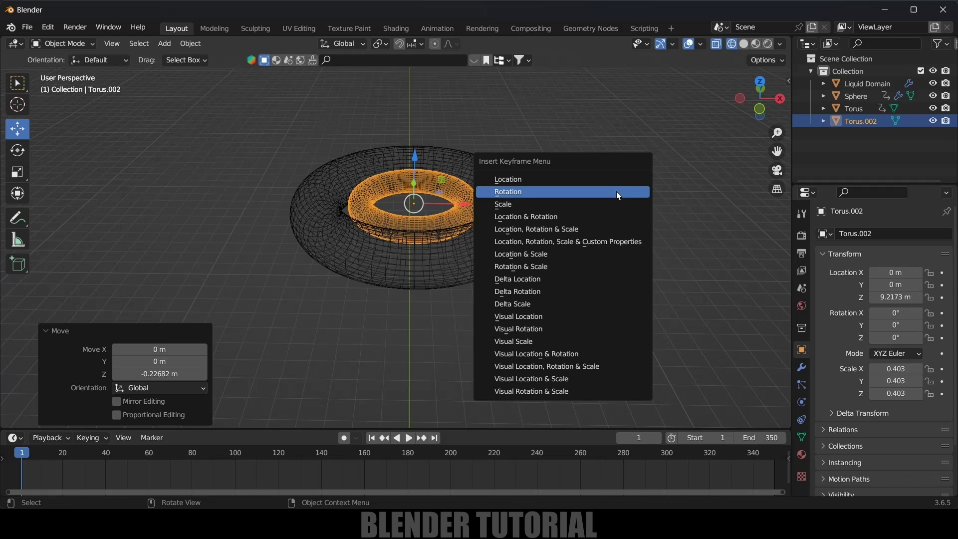
{"action": "left_click", "coordinate": [619, 195]}
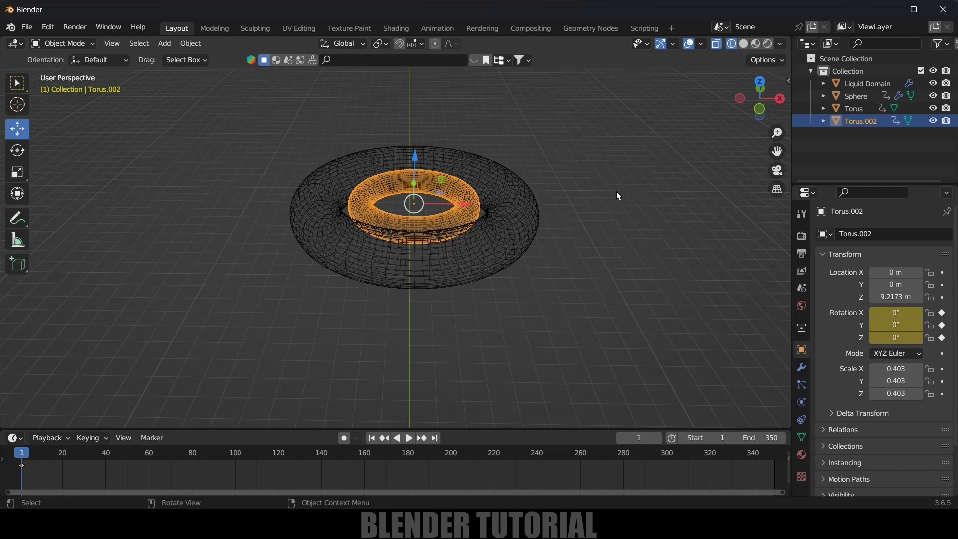
{"action": "left_click", "coordinate": [435, 439]}
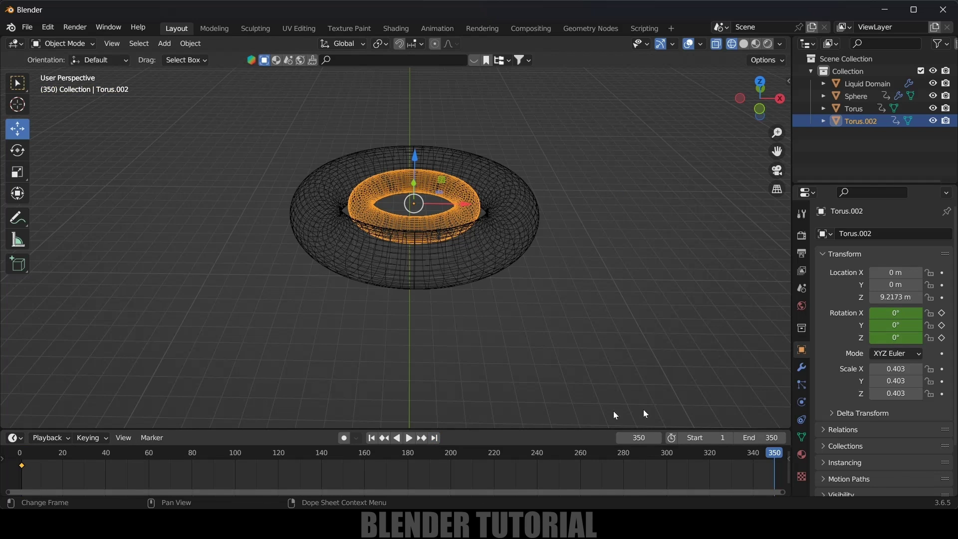
{"action": "left_click", "coordinate": [893, 313]}
{"action": "key", "text": "ctrl+z"}
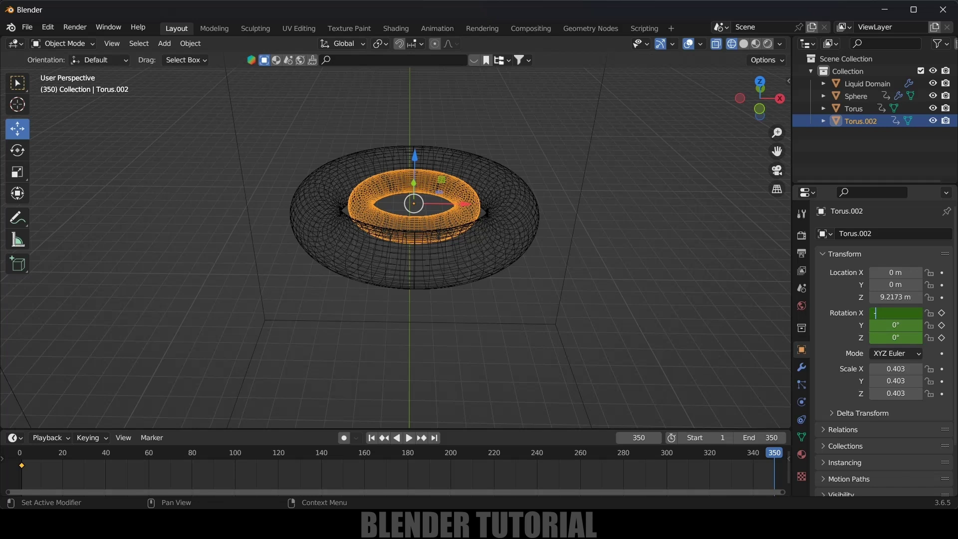
{"action": "key", "text": "Tab"}
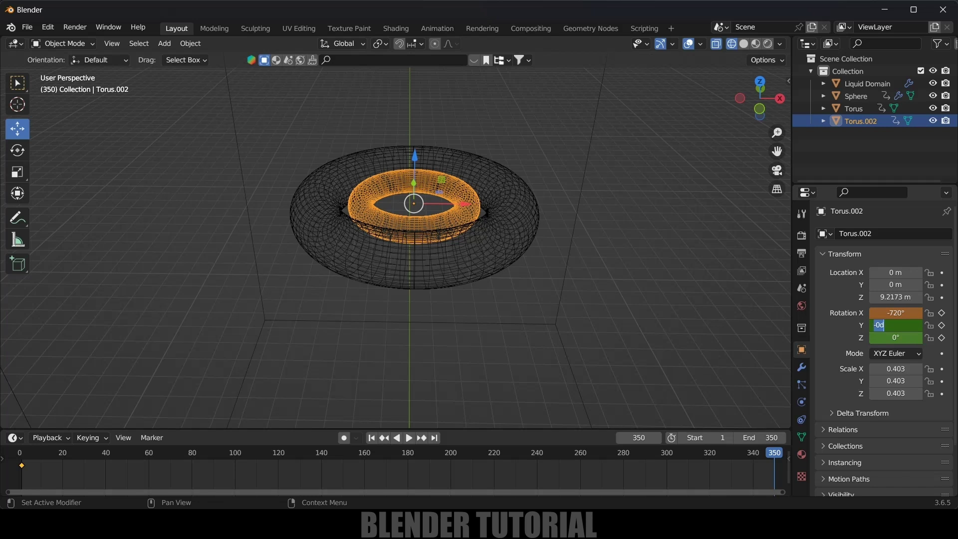
{"action": "key", "text": "Tab"}
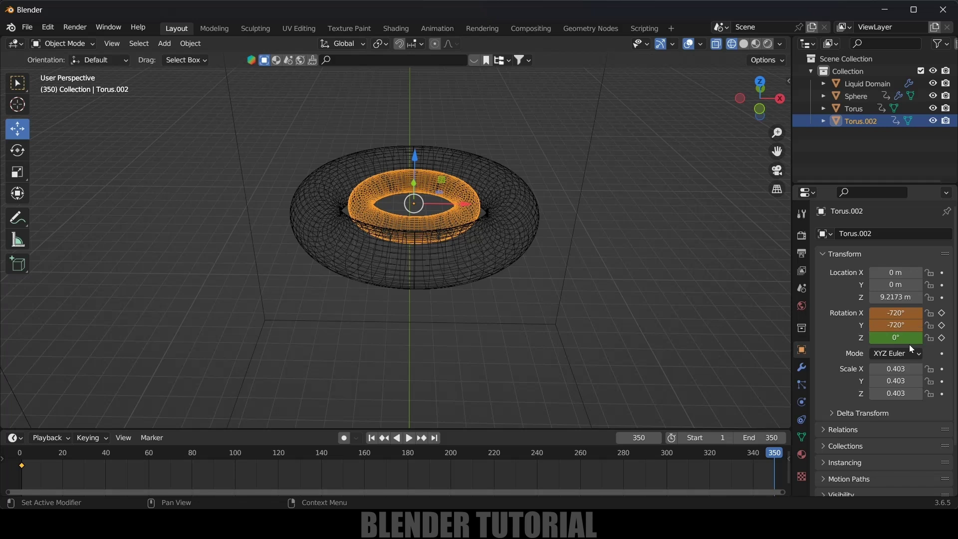
{"action": "type", "text": "-720"}
{"action": "key", "text": "Return"}
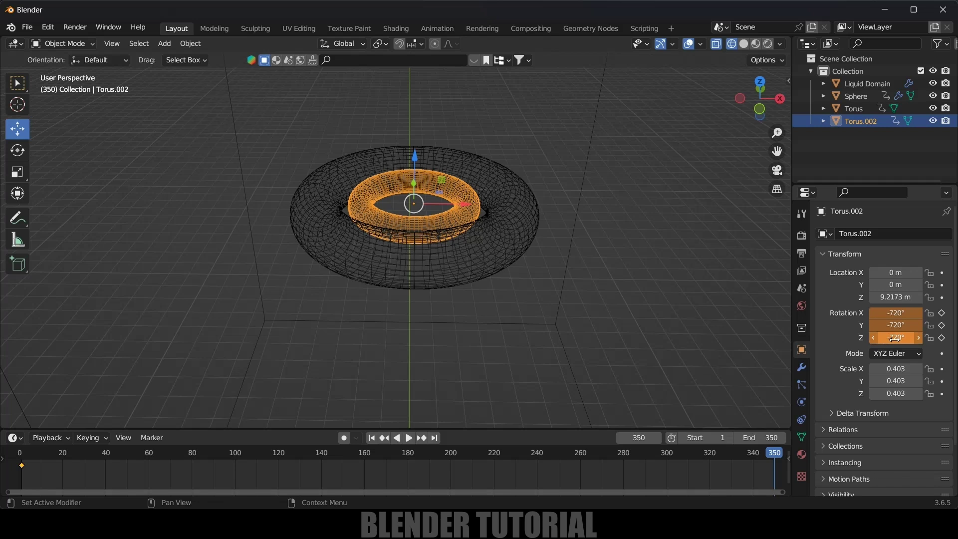
- Keyframe the -720° X, Y and Z rotations at frame 350 with Linear interpolation
{"action": "left_click", "coordinate": [942, 313]}
{"action": "left_click", "coordinate": [942, 325]}
{"action": "left_click", "coordinate": [942, 338]}
{"action": "left_click_drag", "start_coordinate": [675, 429], "coordinate": [599, 374]}
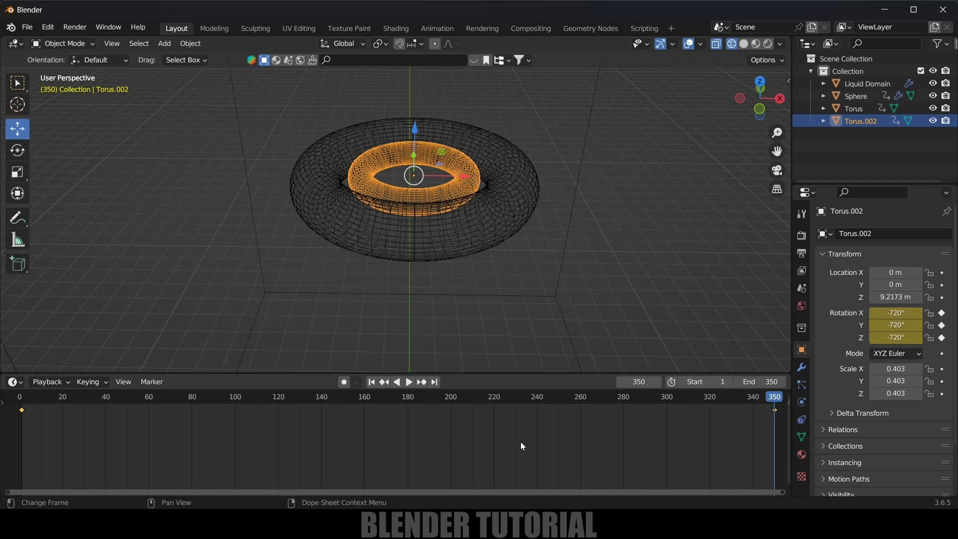
{"action": "key", "text": "t"}
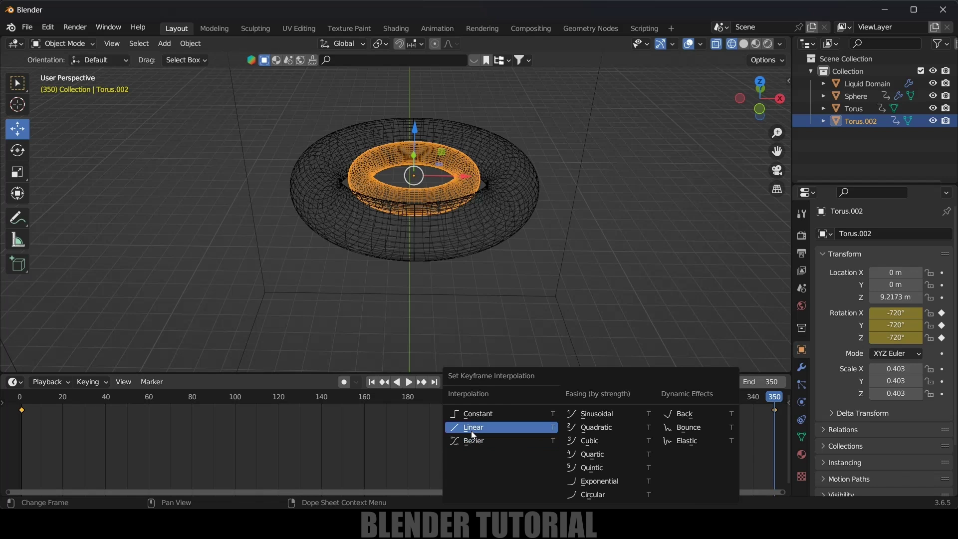
{"action": "left_click", "coordinate": [472, 428]}
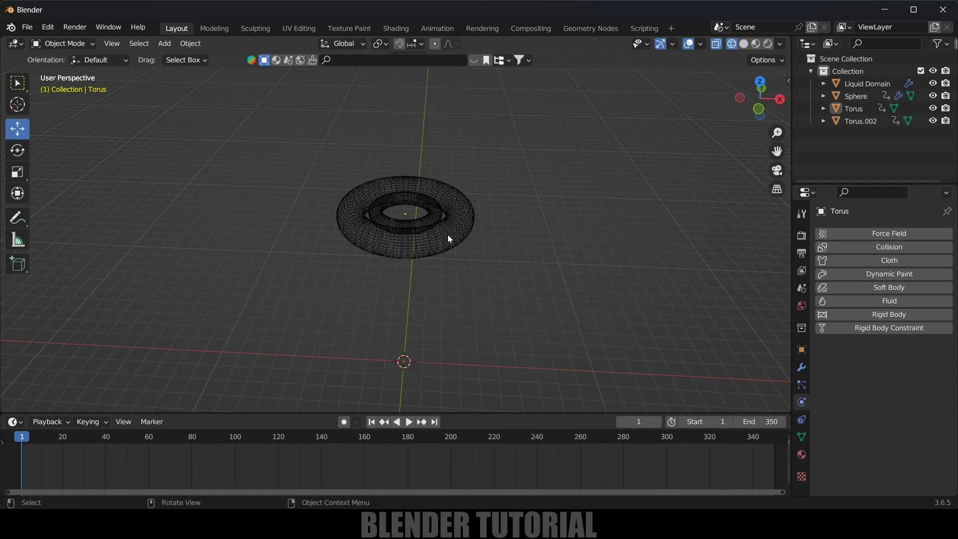
- Make the outer Torus a Collision fluid effector with 10 sampling substeps
{"action": "left_click", "coordinate": [451, 239]}
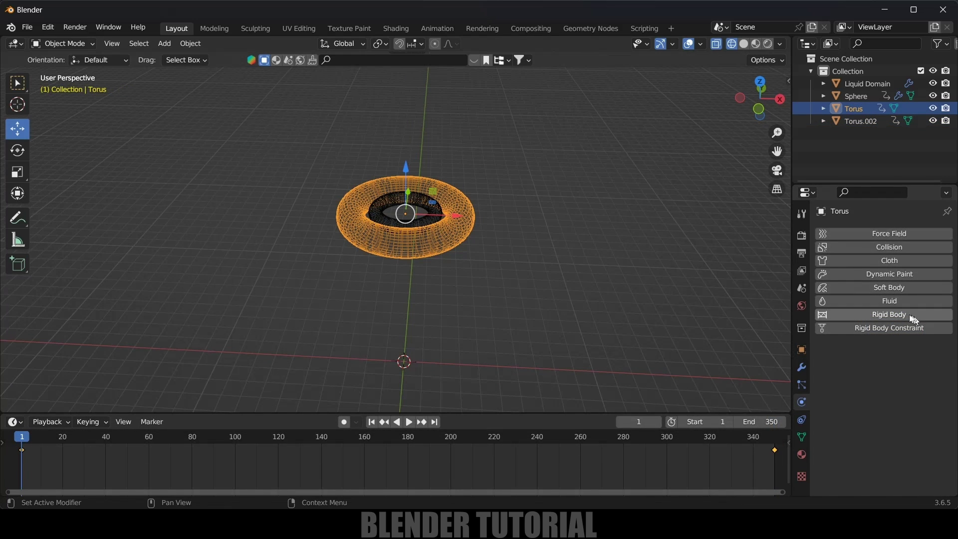
{"action": "left_click", "coordinate": [891, 301]}
{"action": "left_click", "coordinate": [889, 369]}
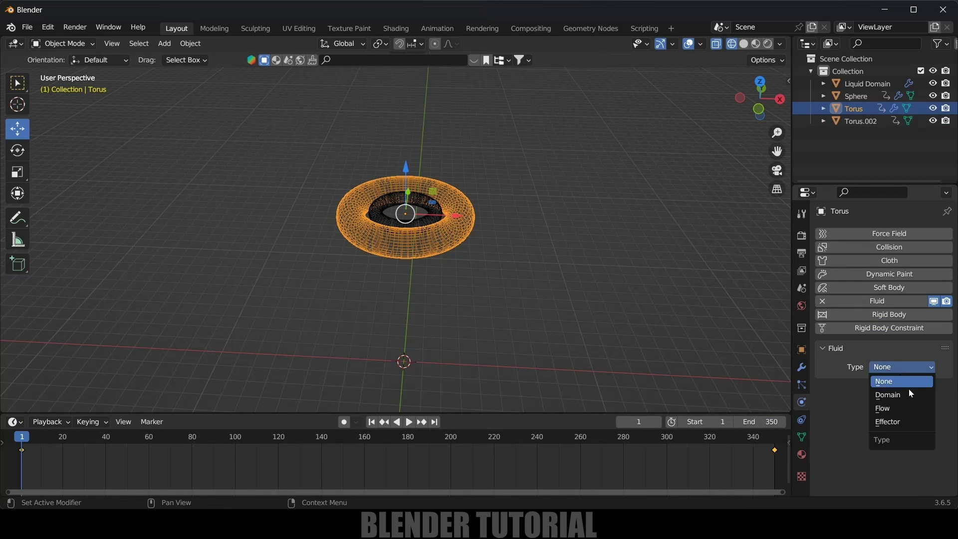
{"action": "left_click", "coordinate": [861, 422]}
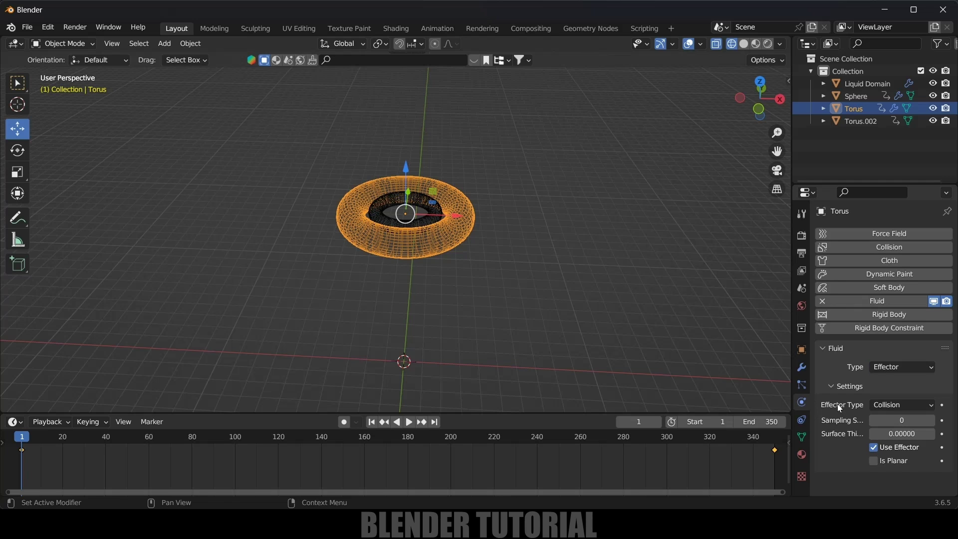
{"action": "left_click", "coordinate": [893, 405]}
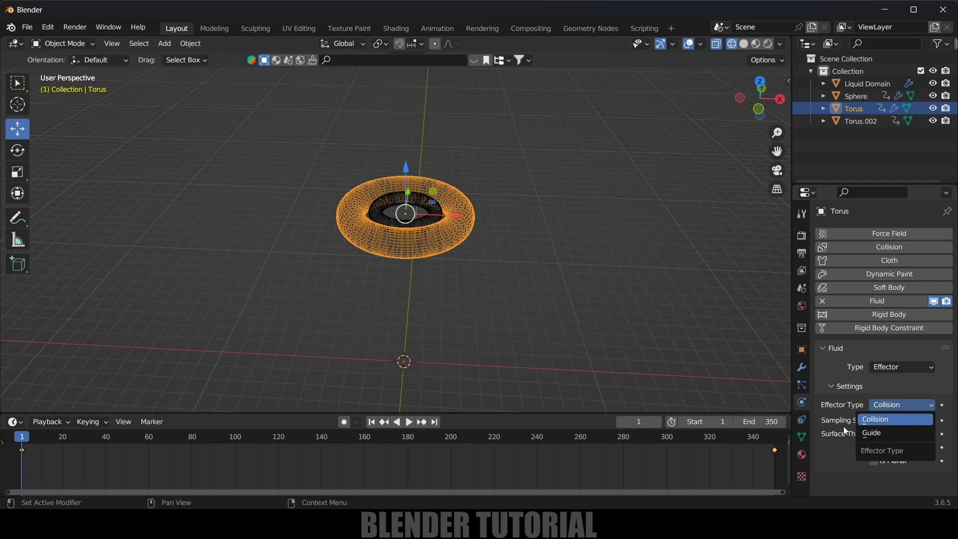
{"action": "left_click", "coordinate": [878, 421]}
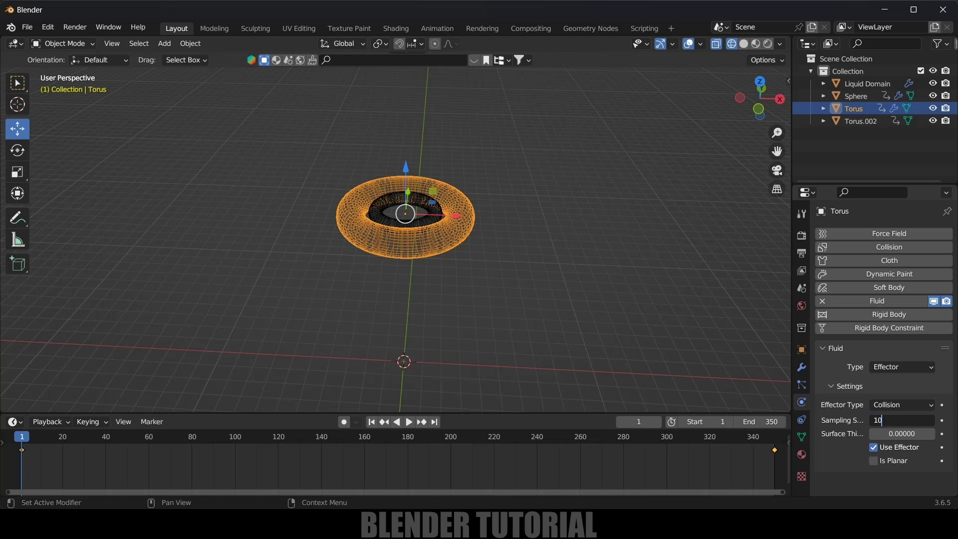
{"action": "key", "text": "Return"}
- Make the inner Torus.002 a Collision fluid effector with 10 sampling substeps
{"action": "left_click", "coordinate": [382, 209]}
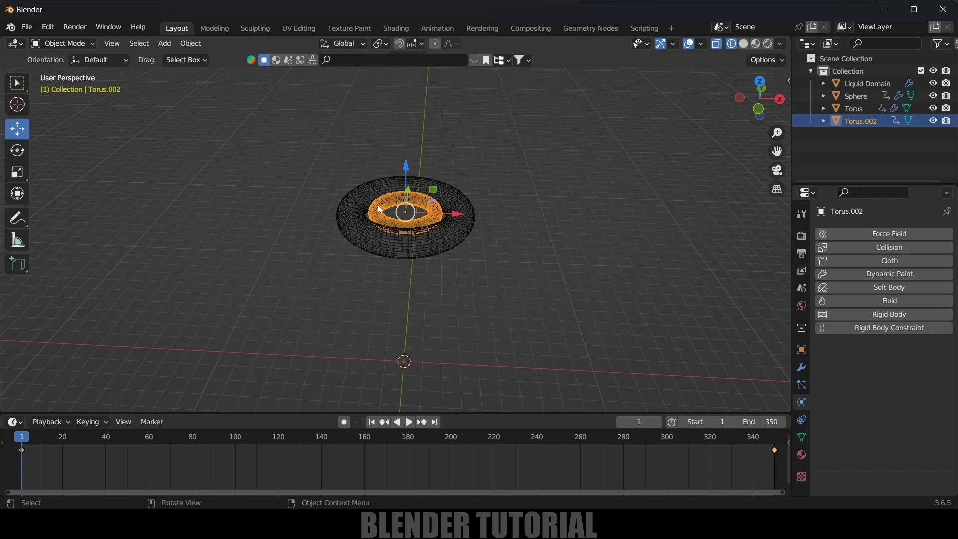
{"action": "left_click", "coordinate": [912, 300]}
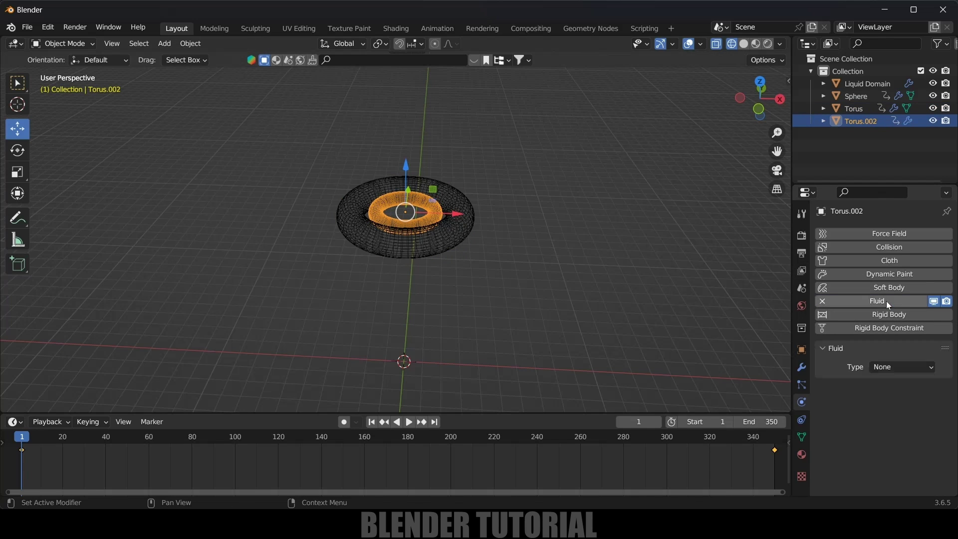
{"action": "left_click", "coordinate": [897, 367]}
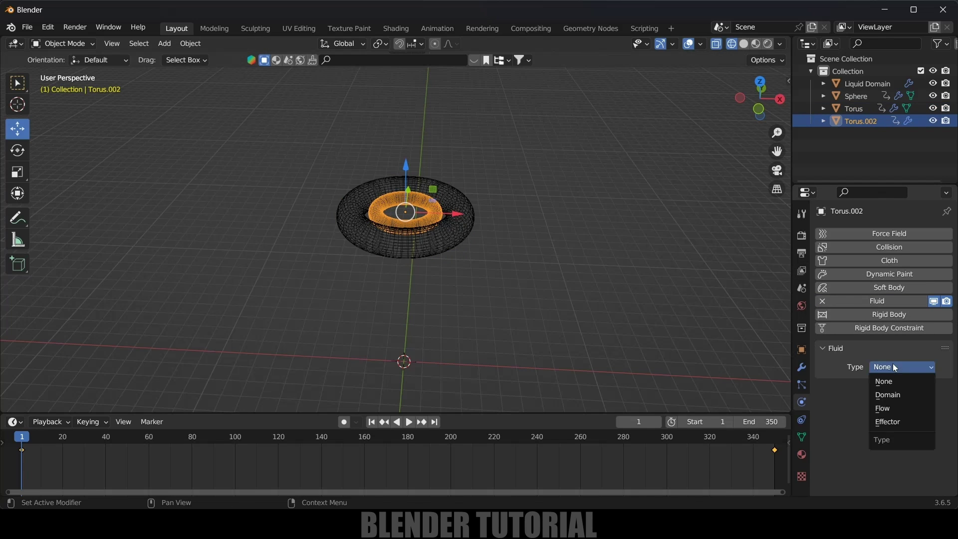
{"action": "left_click", "coordinate": [900, 426]}
{"action": "left_click", "coordinate": [895, 405]}
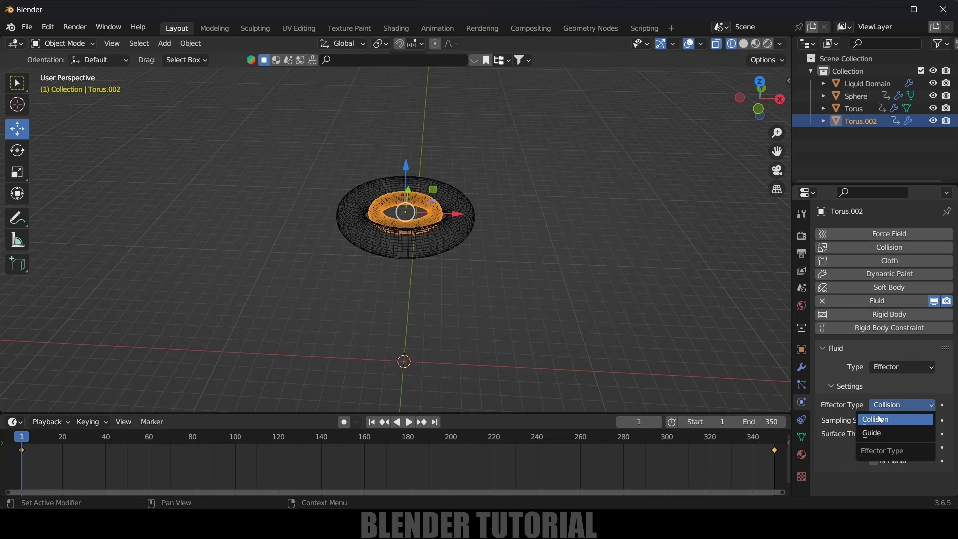
{"action": "left_click", "coordinate": [880, 419]}
{"action": "left_click", "coordinate": [881, 420]}
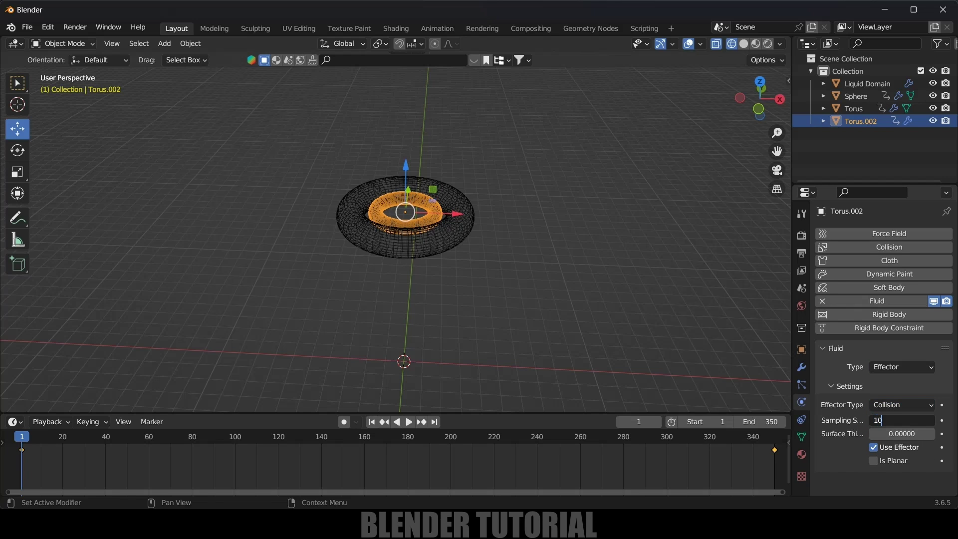
{"action": "type", "text": "10"}
{"action": "key", "text": "Return"}
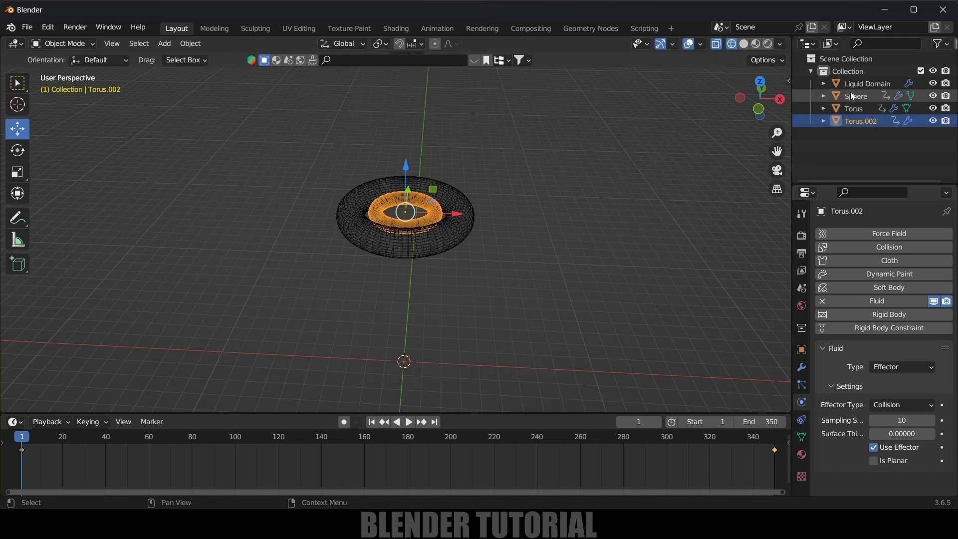
- Set the Liquid Domain's cache type to All, then run Bake All
{"action": "left_click", "coordinate": [867, 83]}
{"action": "scroll", "coordinate": [854, 404], "scroll_direction": "down", "scroll_amount": 3}
{"action": "scroll", "coordinate": [855, 404], "scroll_direction": "down", "scroll_amount": 10}
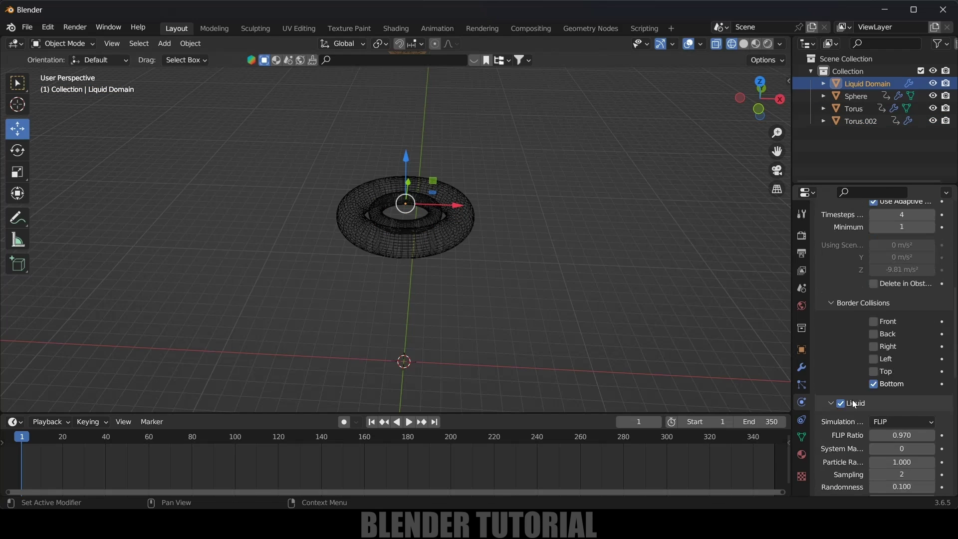
{"action": "left_click", "coordinate": [886, 398]}
{"action": "left_click", "coordinate": [897, 440]}
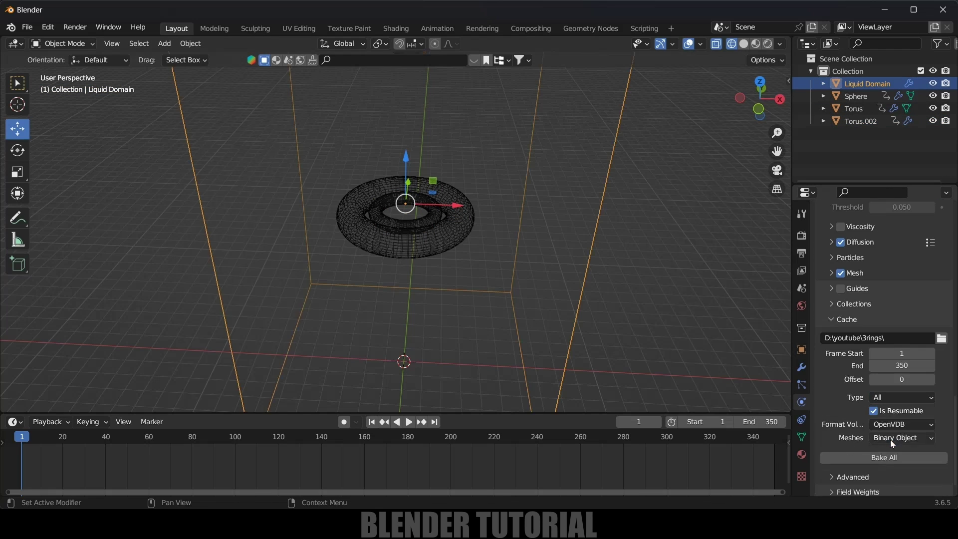
{"action": "scroll", "coordinate": [880, 403], "scroll_direction": "down", "scroll_amount": 1}
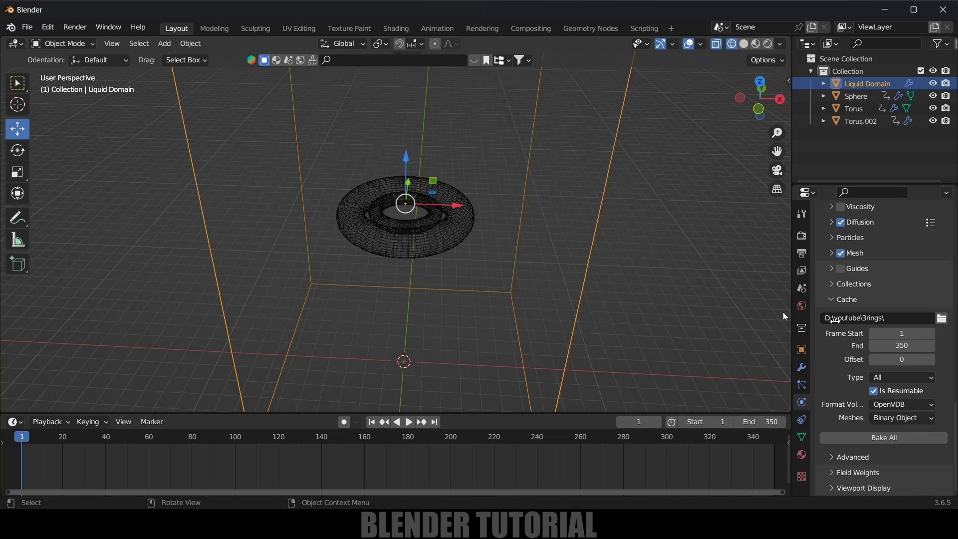
{"action": "left_click", "coordinate": [881, 441]}
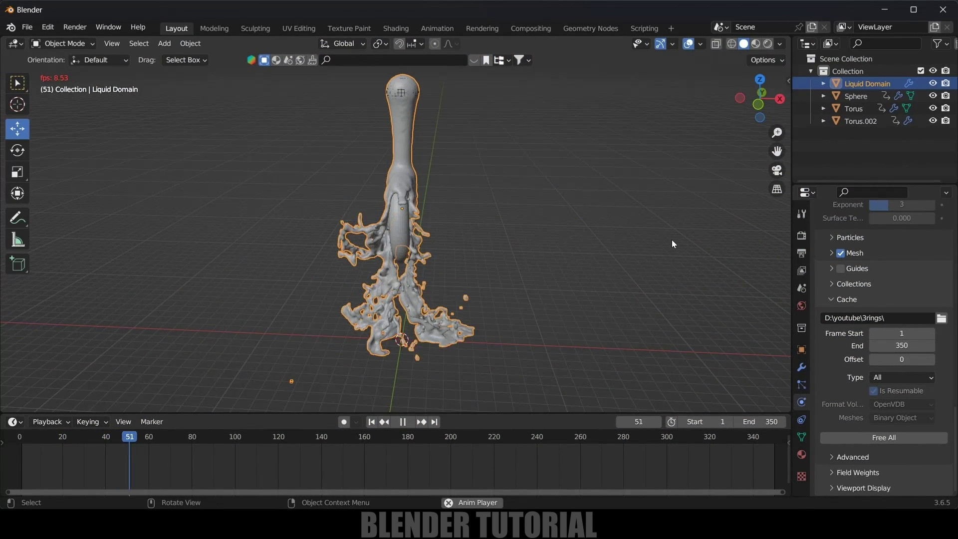
- Orbit the view during playback to watch the liquid splash beneath the tori
{"action": "middle_click_drag", "start_coordinate": [671, 240], "coordinate": [706, 227]}
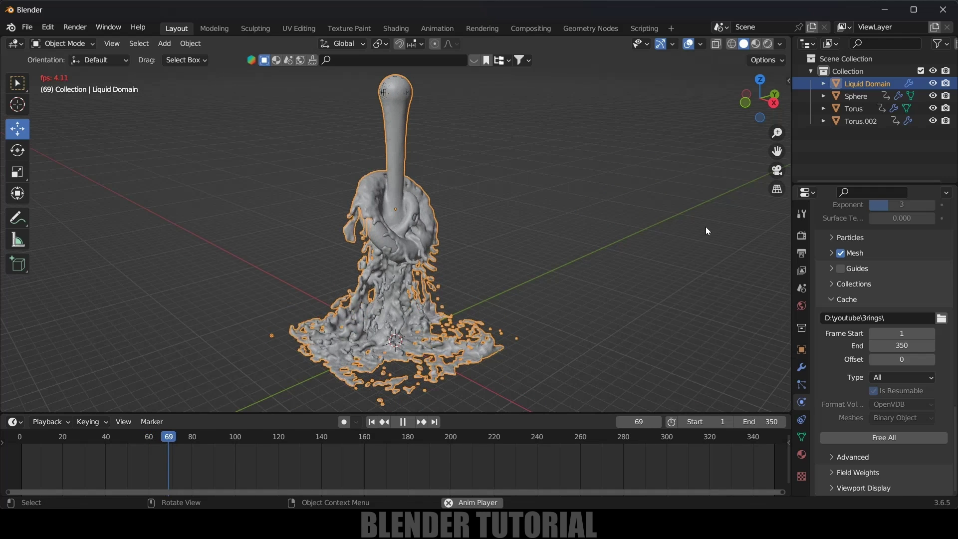